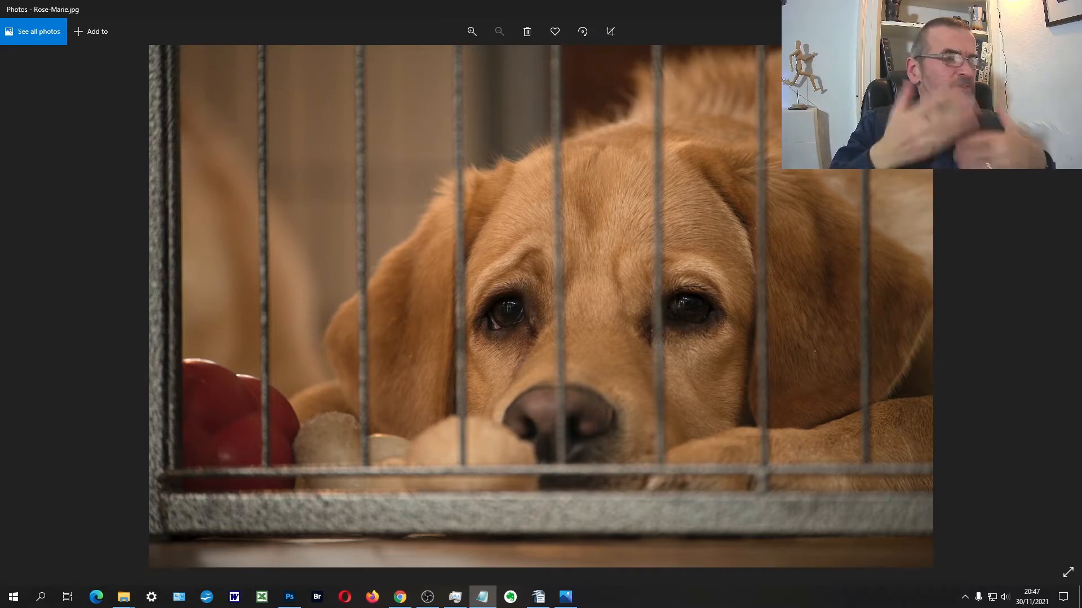
# Step: Open the caged dog photo from the image viewer in Photoshop and duplicate its background layer
pyautogui.rightClick(397, 316)
pyautogui.click(425, 237)
pyautogui.click(517, 269)
pyautogui.click(578, 424)
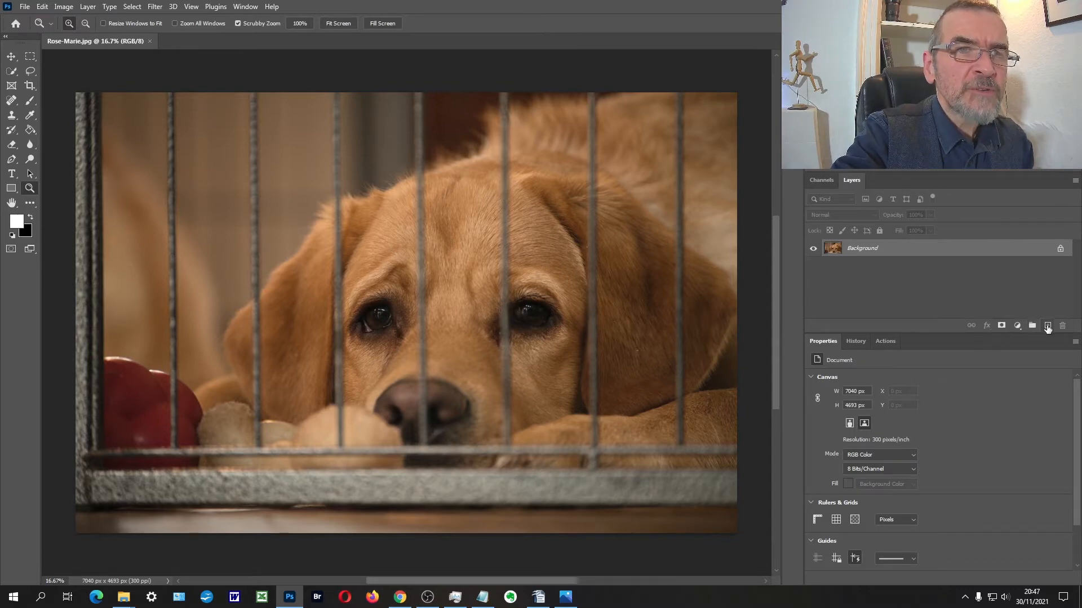
pyautogui.hotkey('ctrl', 'j')
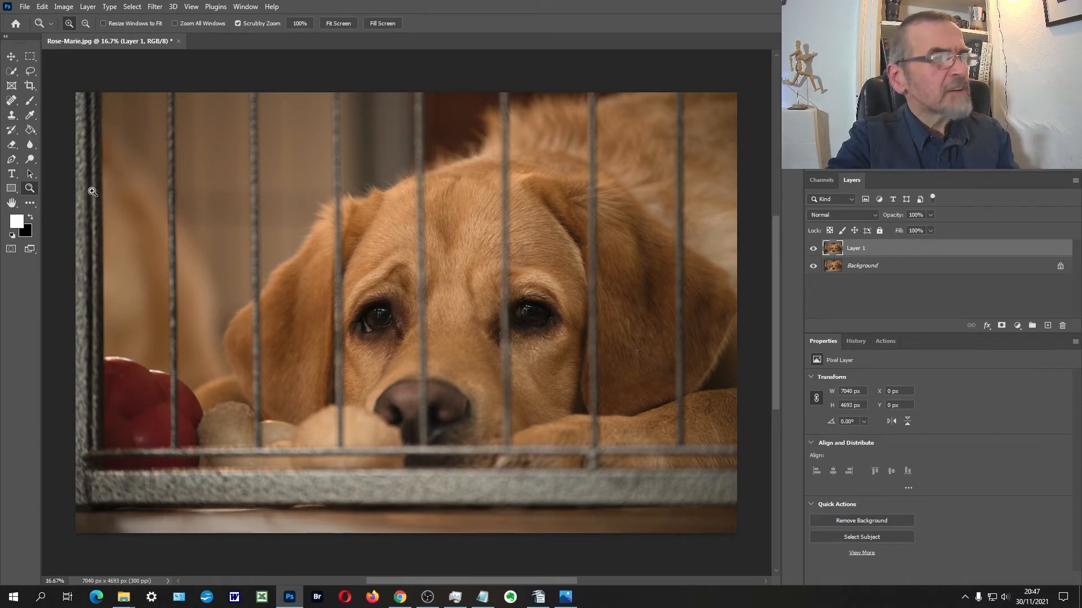
# Step: Crop the strip below the cage's lower rail off the photo, leaving an image of 7040 x 4189 px
pyautogui.click(30, 85)
pyautogui.moveTo(402, 535); pyautogui.dragTo(403, 515)
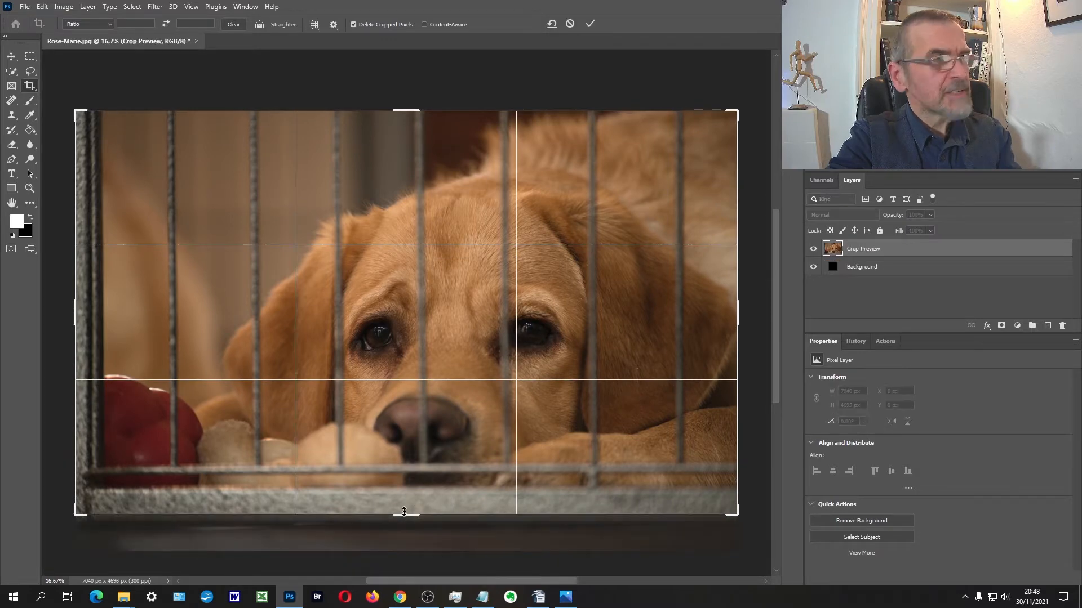
pyautogui.press('Return')
pyautogui.click(420, 515)
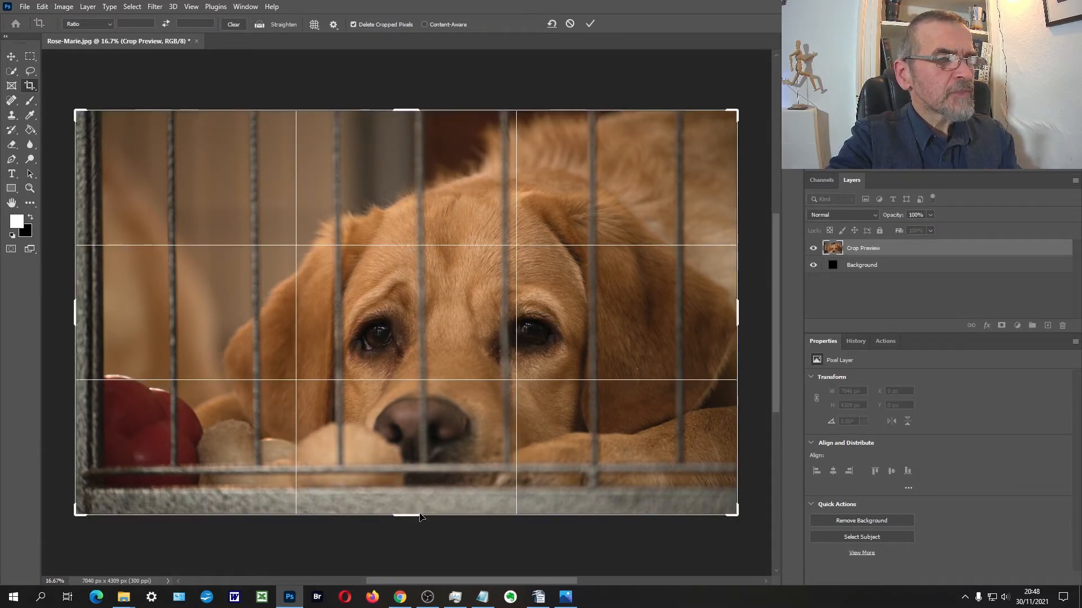
pyautogui.moveTo(406, 514); pyautogui.dragTo(412, 509)
pyautogui.press('Return')
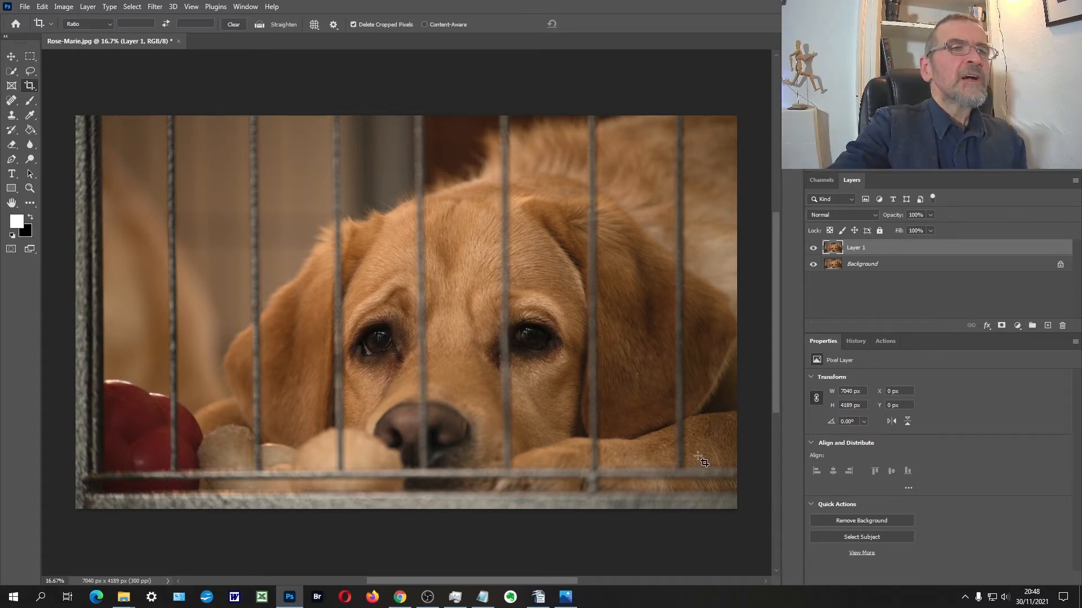
# Step: Darken the corners of the duplicate layer with a Camera Raw optics vignette of -84
pyautogui.click(155, 6)
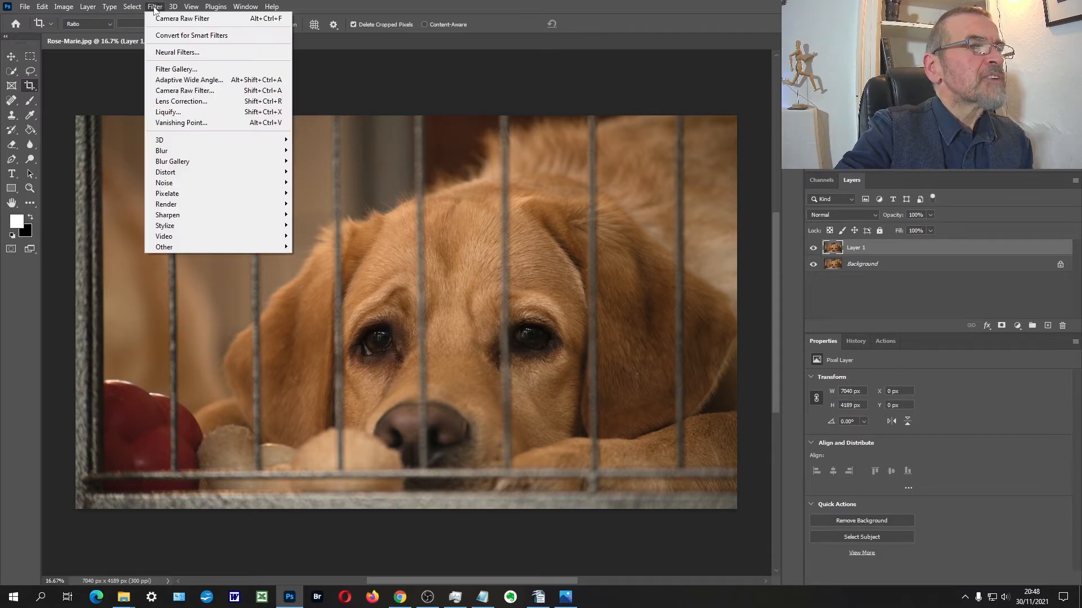
pyautogui.click(195, 92)
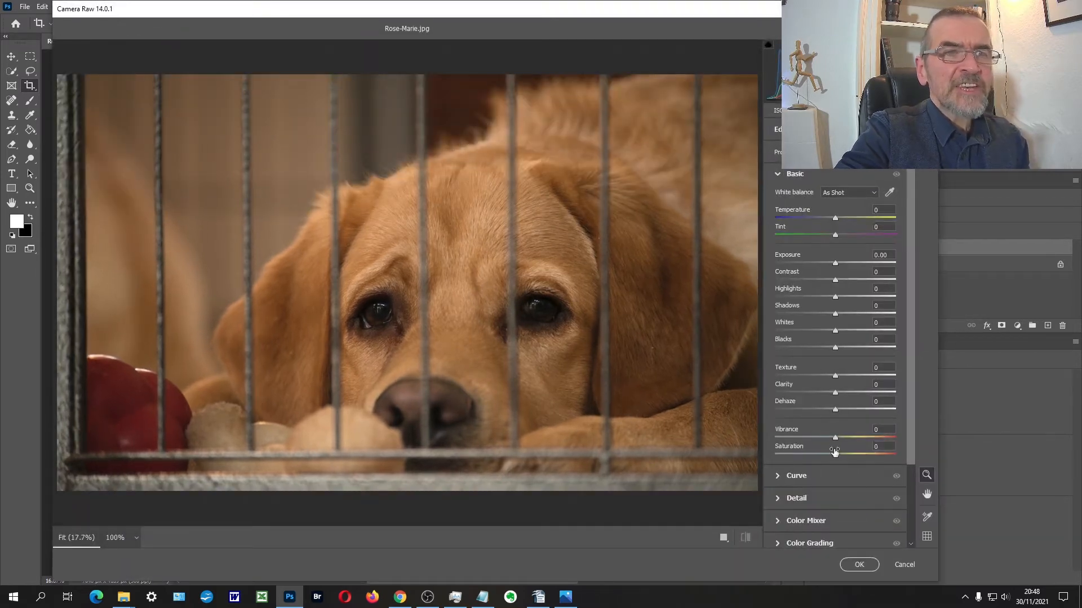
pyautogui.scroll(-4, 835, 500)
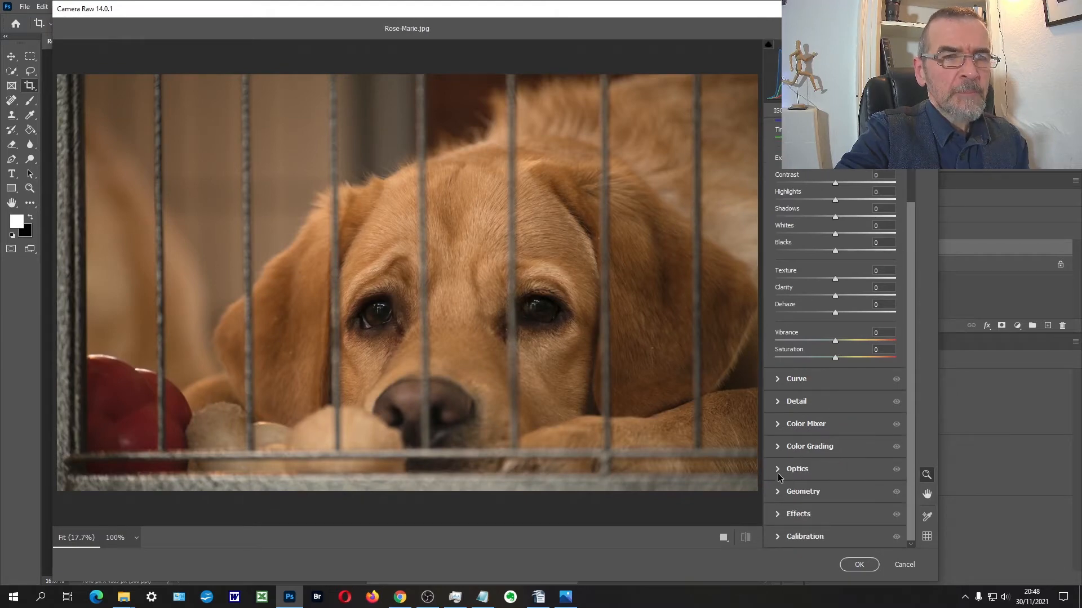
pyautogui.click(779, 473)
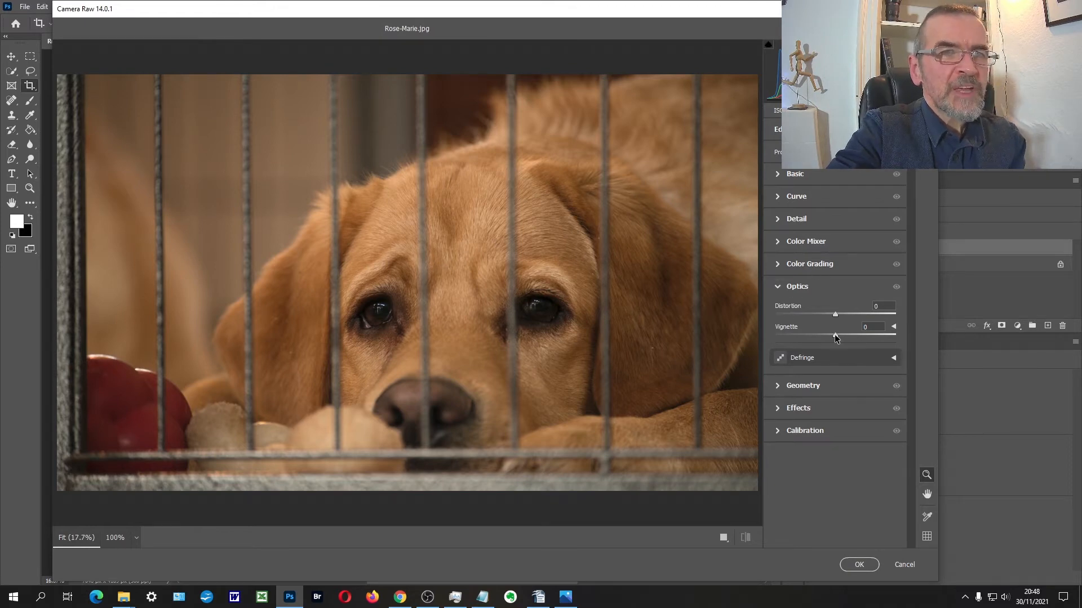
pyautogui.moveTo(835, 337); pyautogui.dragTo(786, 339)
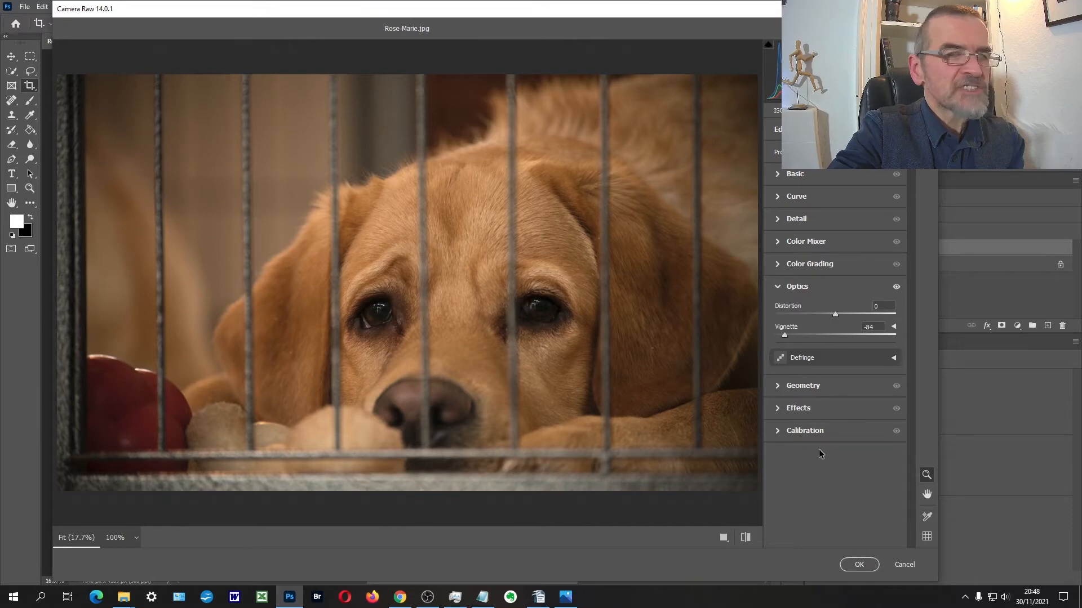
pyautogui.click(858, 566)
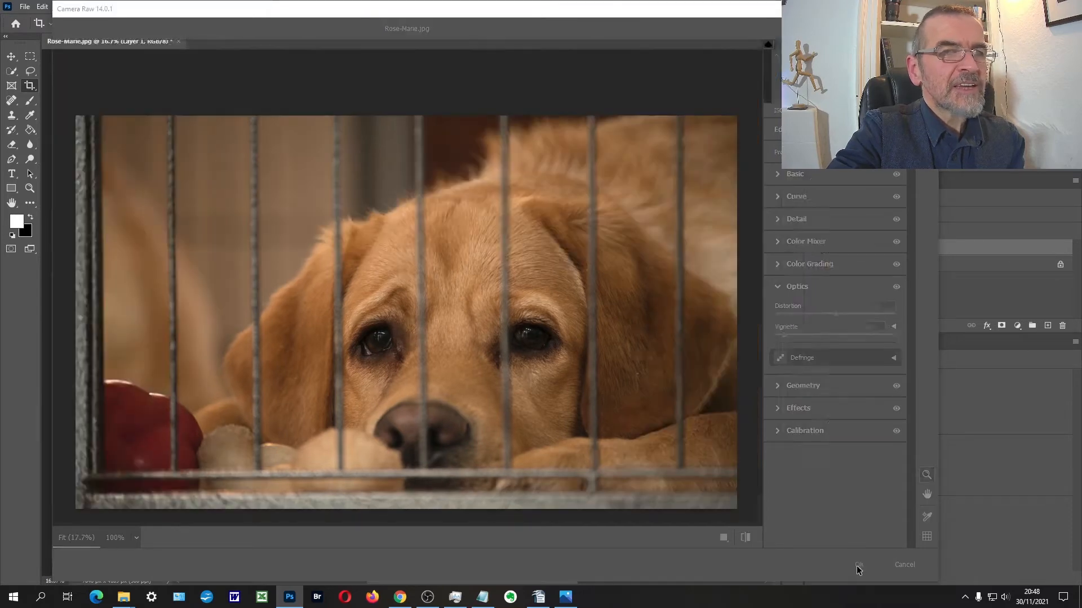
# Step: Compare the photo with and without the vignetted layer by switching its visibility
pyautogui.click(813, 248)
pyautogui.click(814, 248)
pyautogui.click(813, 248)
pyautogui.click(815, 249)
pyautogui.click(815, 249)
pyautogui.click(815, 249)
pyautogui.click(815, 248)
pyautogui.click(815, 248)
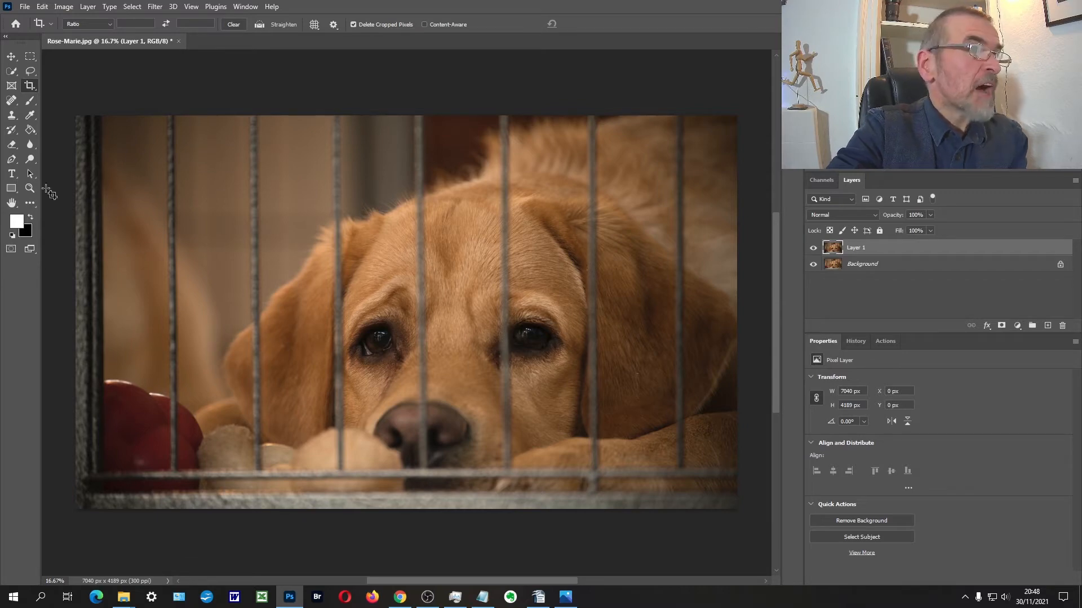
# Step: Duplicate the vignetted layer and lighten the iris of the dog's left-hand eye with the Dodge tool, midtones at 8% exposure
pyautogui.hotkey('ctrl', 'j')
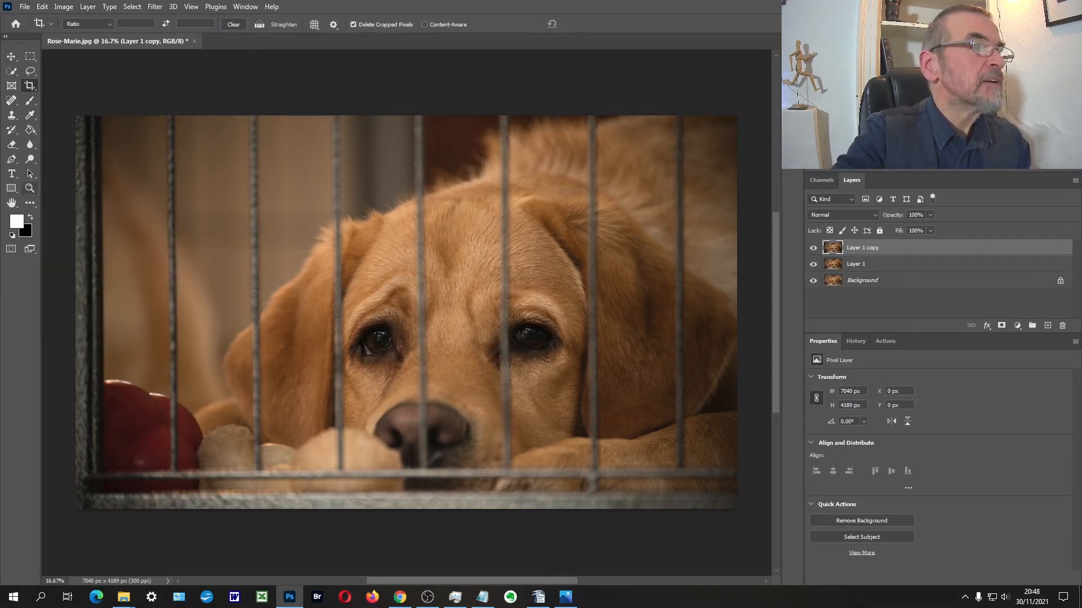
pyautogui.click(291, 290)
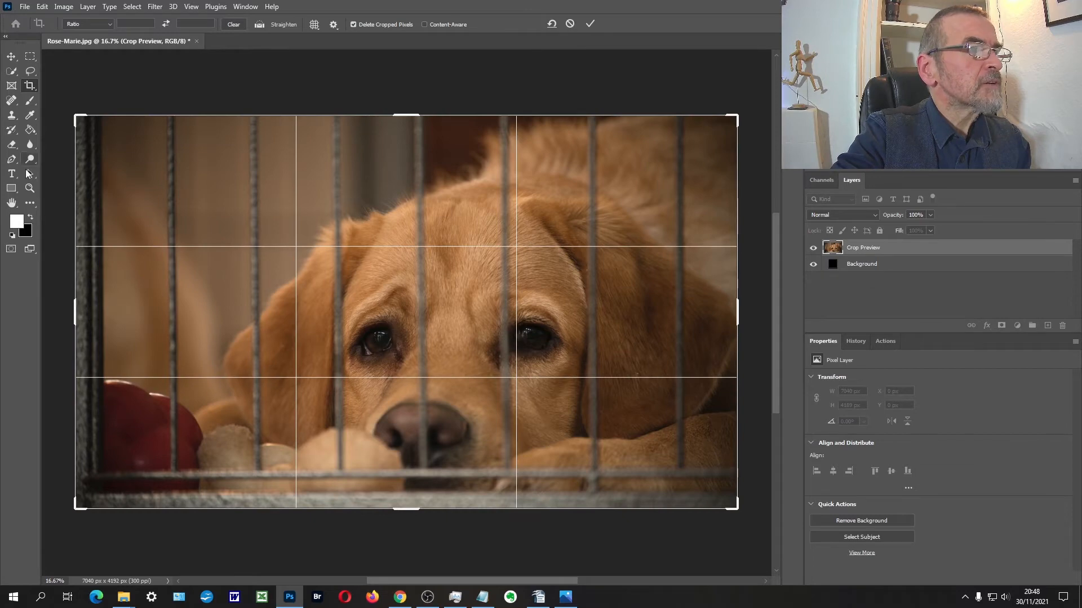
pyautogui.click(30, 189)
pyautogui.click(375, 338)
pyautogui.click(378, 336)
pyautogui.click(379, 332)
pyautogui.click(379, 331)
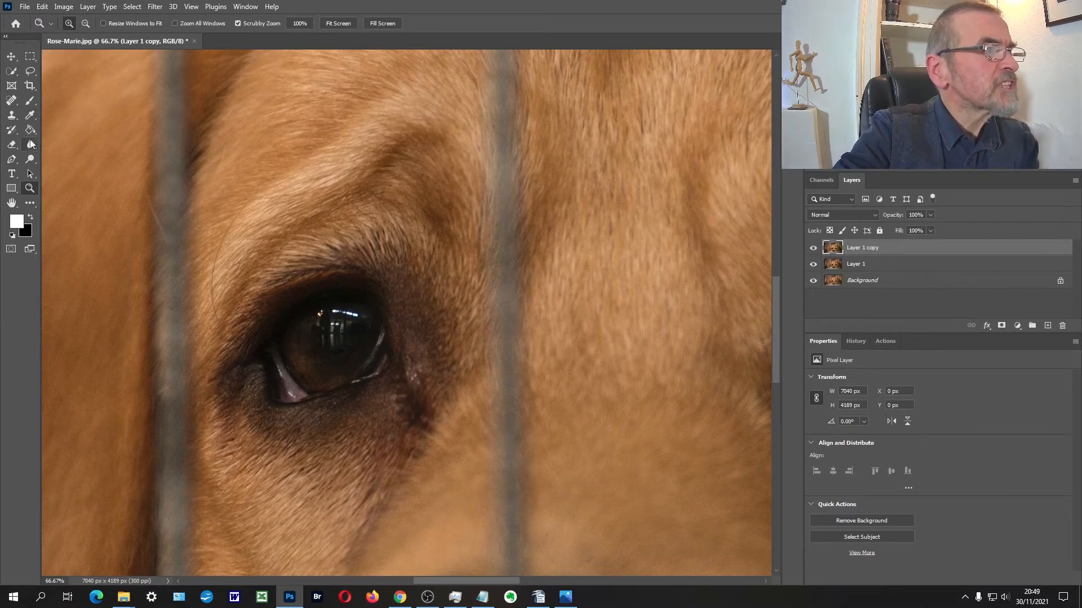
pyautogui.click(31, 159)
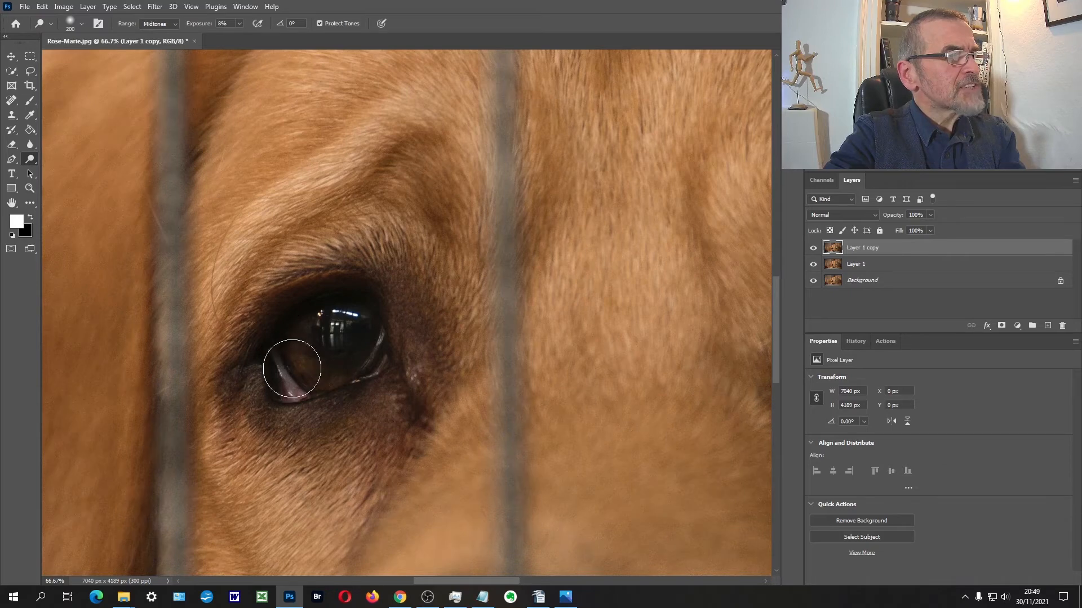
pyautogui.moveTo(319, 347)
pyautogui.mouseDown()
pyautogui.moveTo(311, 367)
pyautogui.moveTo(314, 353)
pyautogui.moveTo(350, 340)
pyautogui.moveTo(330, 352)
pyautogui.mouseUp()
pyautogui.click(812, 249)
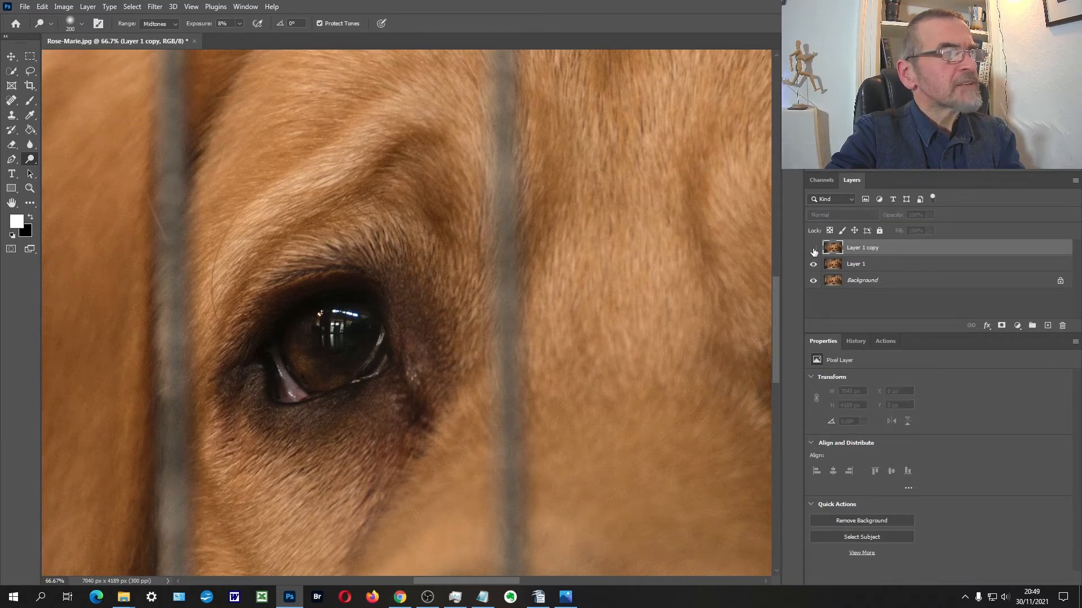
pyautogui.click(813, 249)
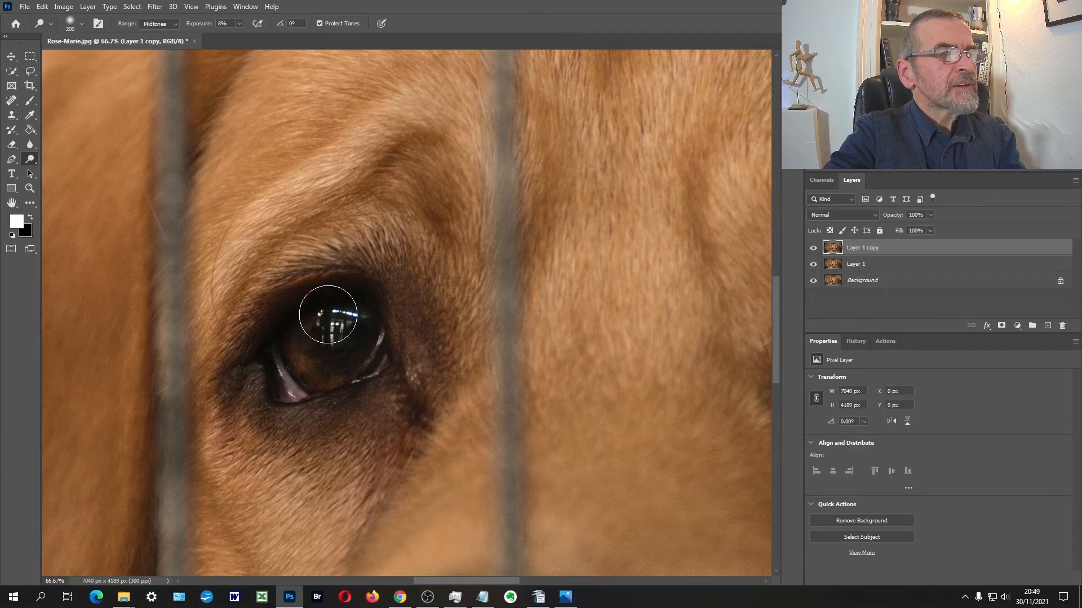
# Step: Raise the Dodge exposure to 29% and lighten the irises of both of the dog's eyes
pyautogui.click(240, 23)
pyautogui.moveTo(235, 35); pyautogui.dragTo(248, 35)
pyautogui.moveTo(364, 356)
pyautogui.mouseDown()
pyautogui.moveTo(337, 324)
pyautogui.moveTo(354, 311)
pyautogui.moveTo(332, 352)
pyautogui.mouseUp()
pyautogui.press('space')
pyautogui.moveTo(610, 313); pyautogui.dragTo(107, 310)
pyautogui.moveTo(403, 314)
pyautogui.mouseDown()
pyautogui.moveTo(360, 321)
pyautogui.moveTo(379, 330)
pyautogui.moveTo(410, 306)
pyautogui.moveTo(403, 313)
pyautogui.moveTo(430, 316)
pyautogui.moveTo(435, 338)
pyautogui.moveTo(505, 332)
pyautogui.moveTo(406, 316)
pyautogui.moveTo(437, 319)
pyautogui.mouseUp()
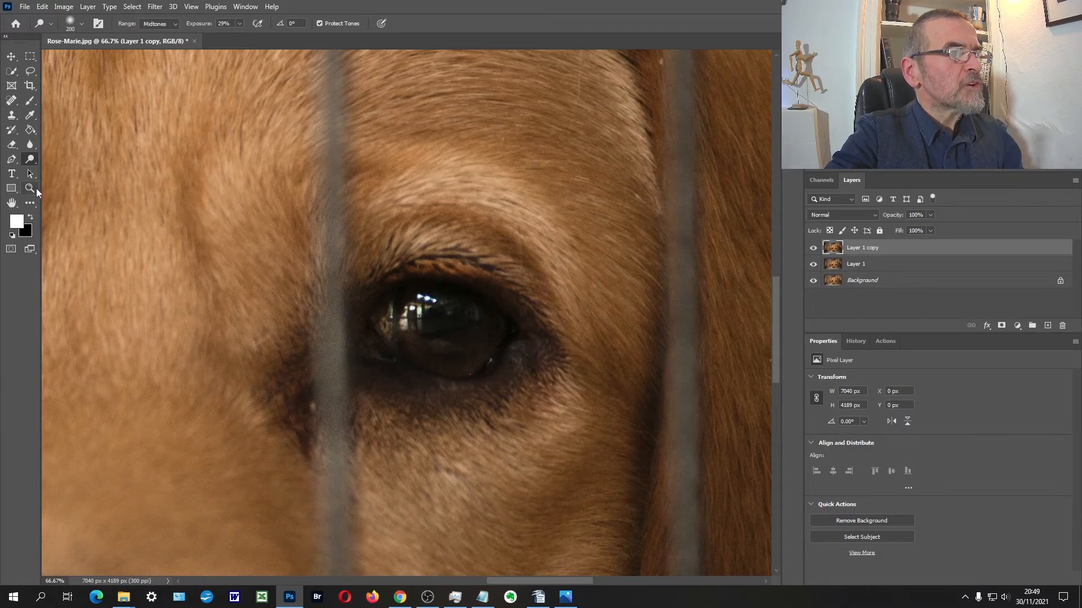
# Step: Compare the dog's eyes with and without the dodged layer, both in the full picture and close up
pyautogui.click(30, 188)
pyautogui.keyDown('alt'); pyautogui.click(254, 285); pyautogui.keyUp('alt')
pyautogui.keyDown('alt'); pyautogui.click(254, 285); pyautogui.keyUp('alt')
pyautogui.keyDown('alt'); pyautogui.click(254, 285); pyautogui.keyUp('alt')
pyautogui.keyDown('alt'); pyautogui.click(202, 264); pyautogui.keyUp('alt')
pyautogui.moveTo(202, 264); pyautogui.dragTo(392, 324)
pyautogui.moveTo(425, 324); pyautogui.dragTo(429, 318)
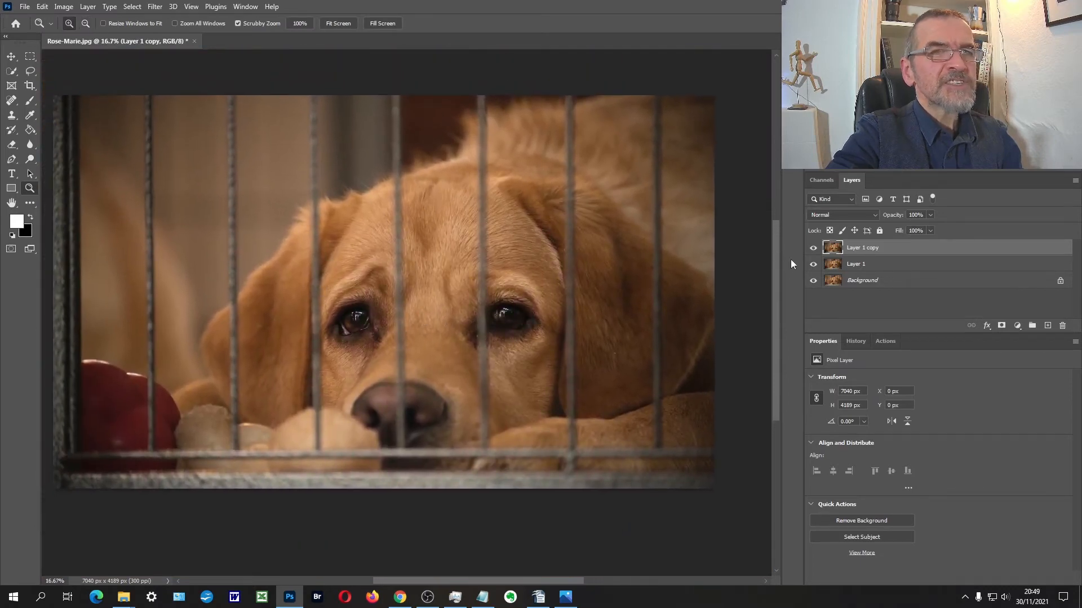
pyautogui.click(812, 249)
pyautogui.click(812, 249)
pyautogui.click(467, 312)
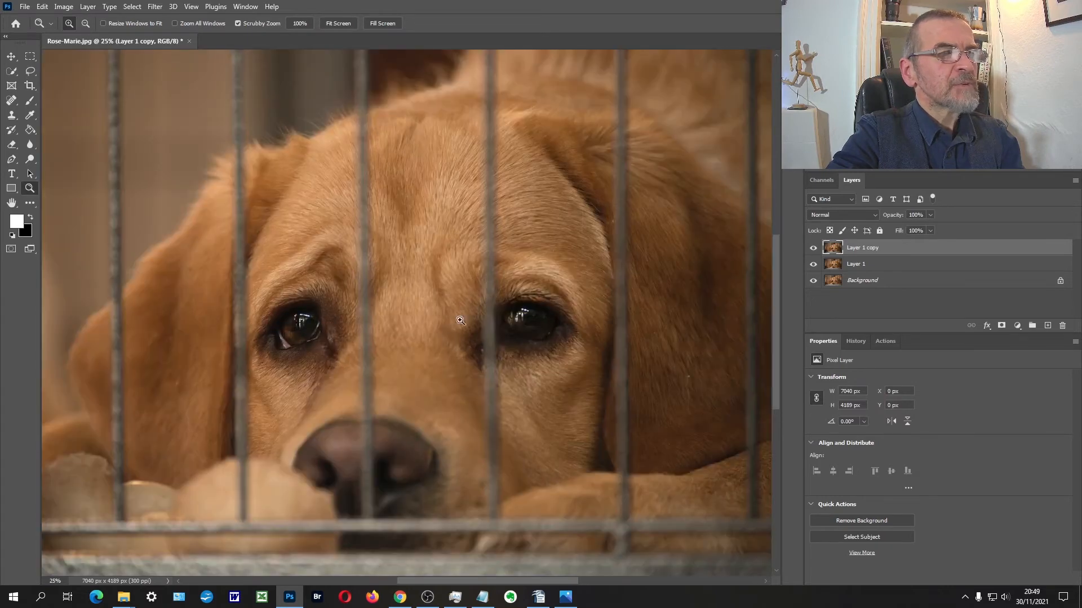
pyautogui.click(443, 339)
pyautogui.click(812, 249)
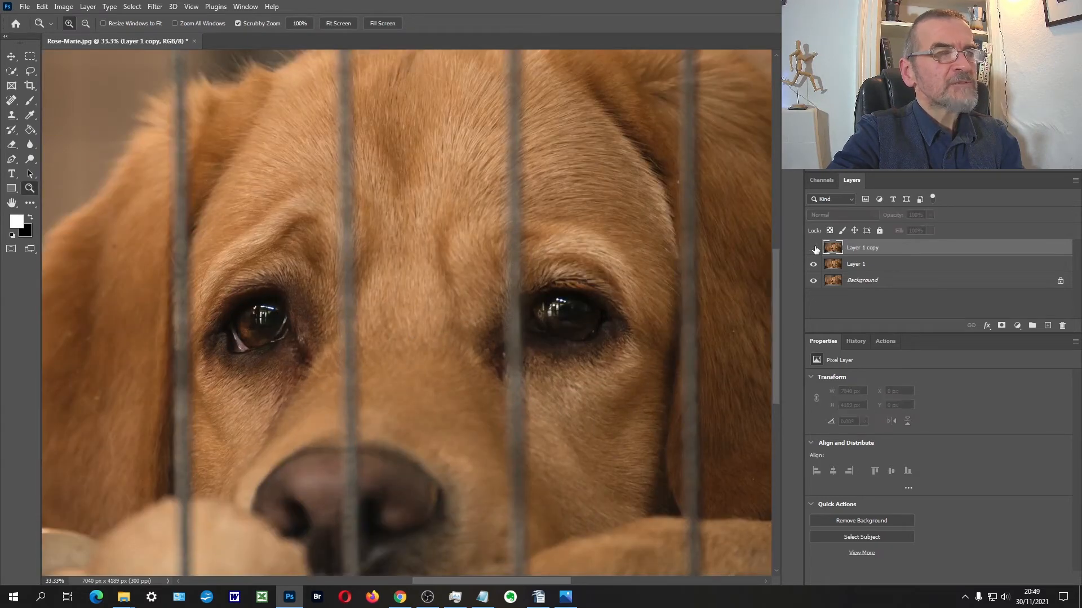
pyautogui.click(813, 248)
pyautogui.click(814, 248)
pyautogui.click(813, 248)
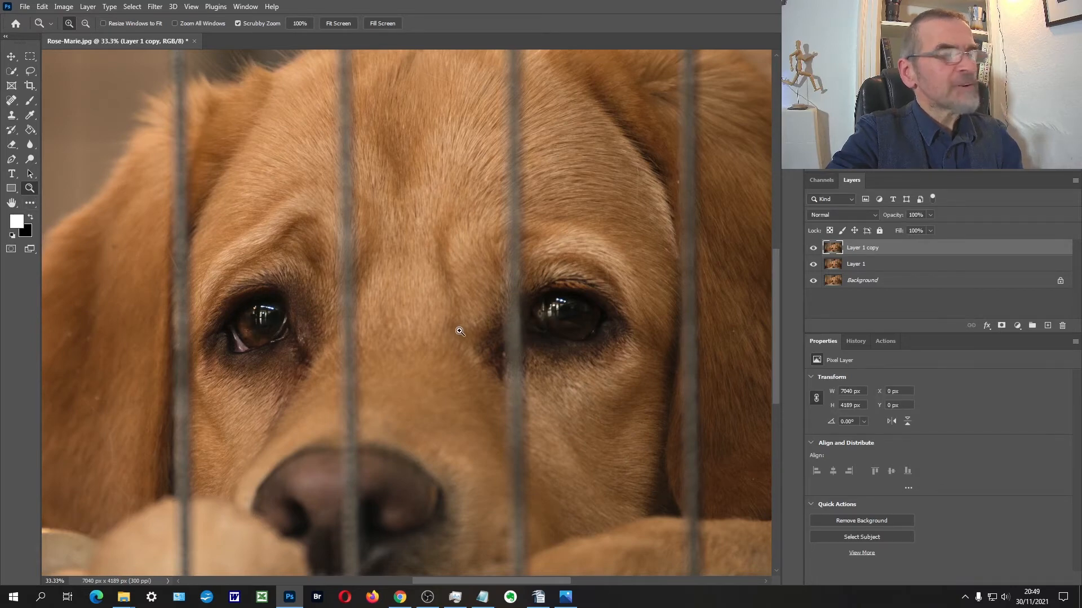
pyautogui.keyDown('alt'); pyautogui.click(435, 315); pyautogui.keyUp('alt')
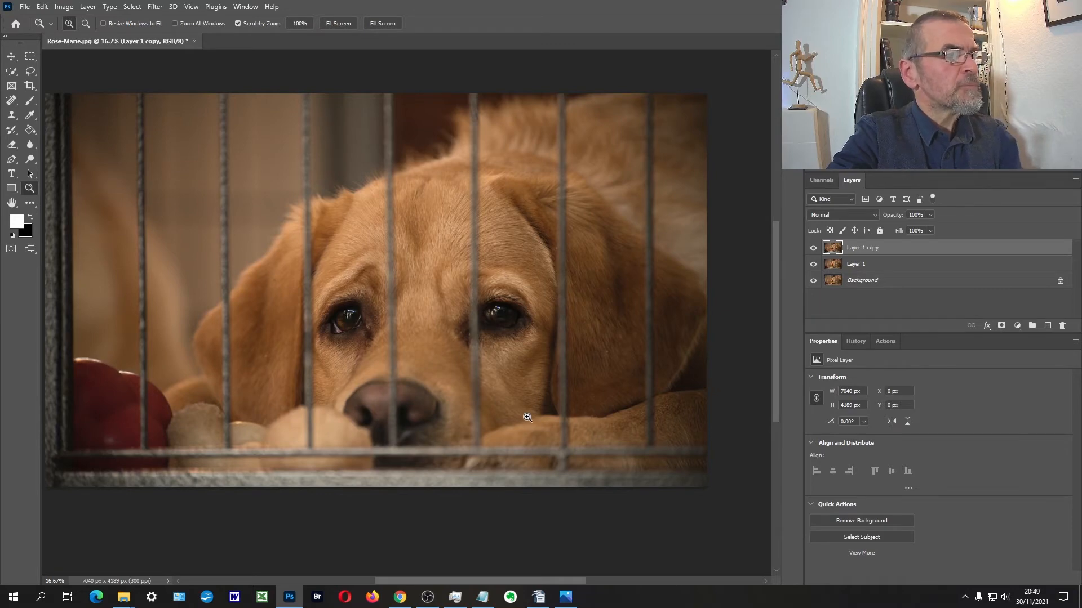
# Step: Duplicate the dodged layer and apply Camera Raw with Clarity +30, Contrast +66, Saturation -19 and Exposure +0.20
pyautogui.hotkey('ctrl', 'j')
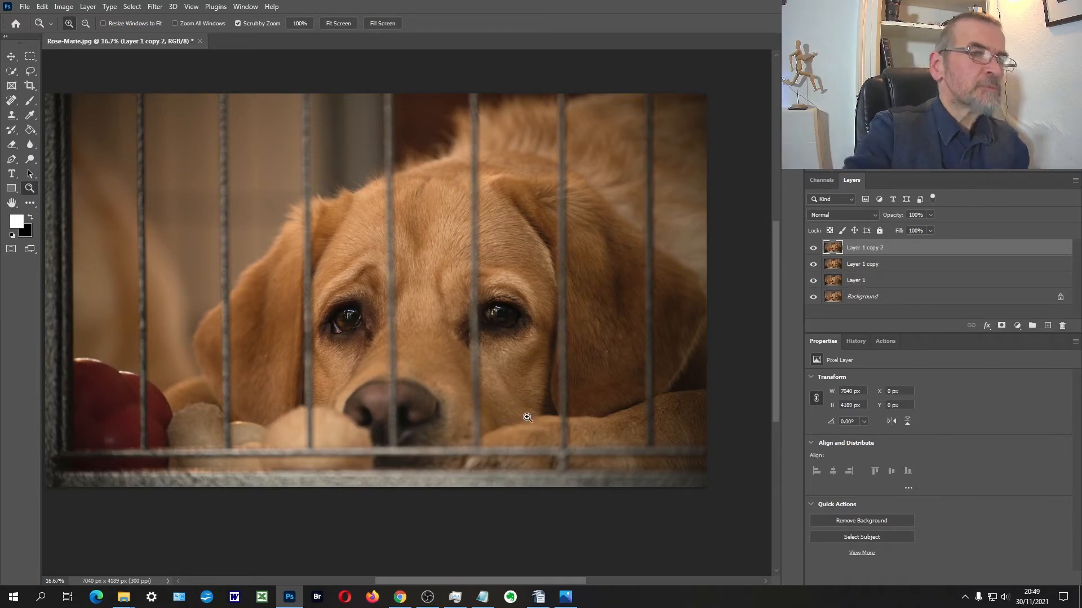
pyautogui.click(155, 6)
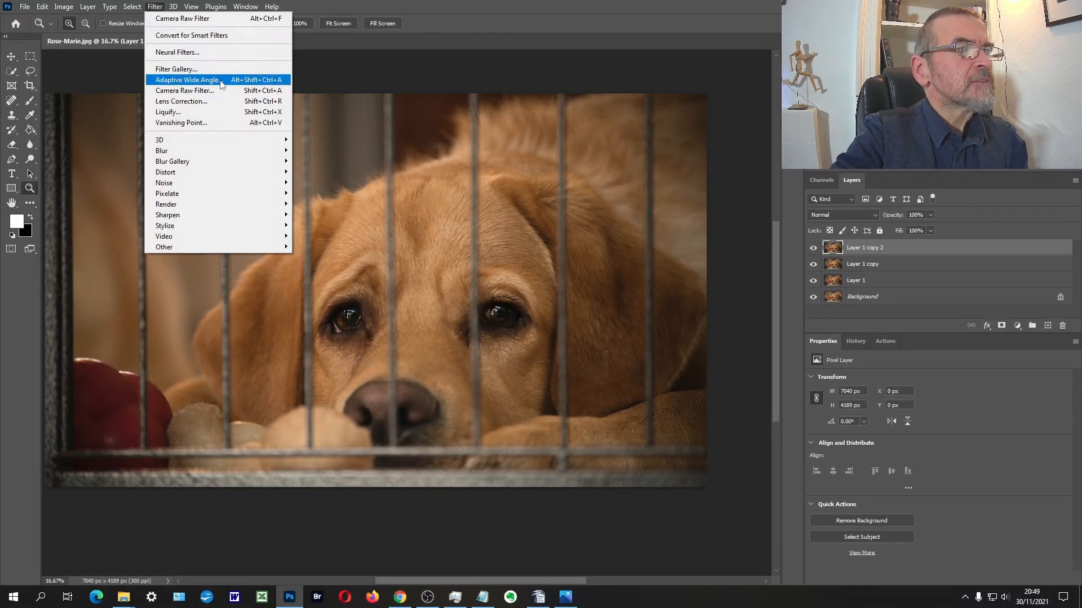
pyautogui.click(220, 90)
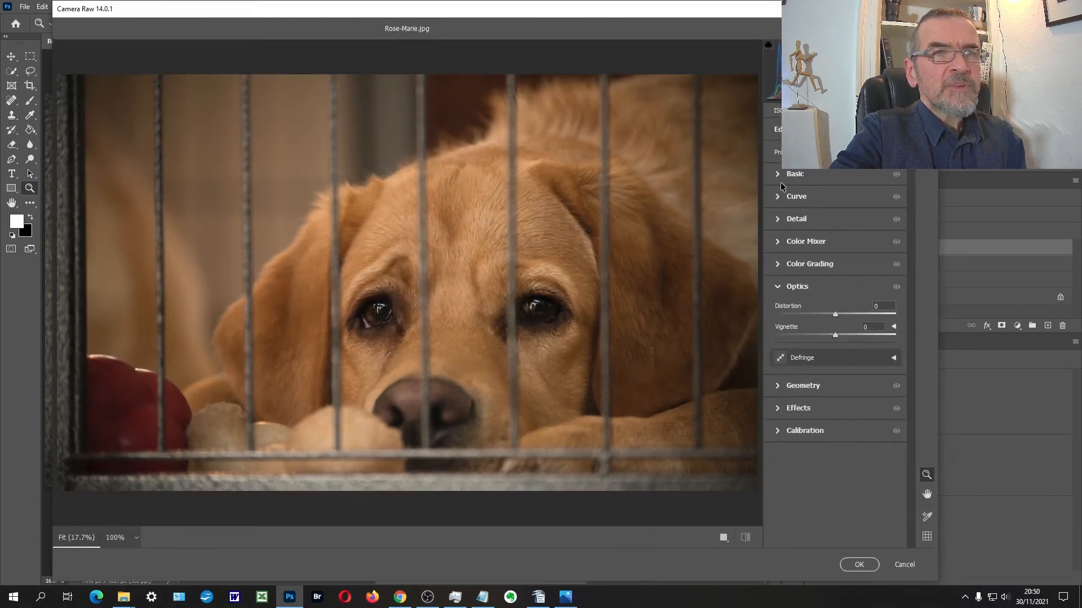
pyautogui.click(777, 173)
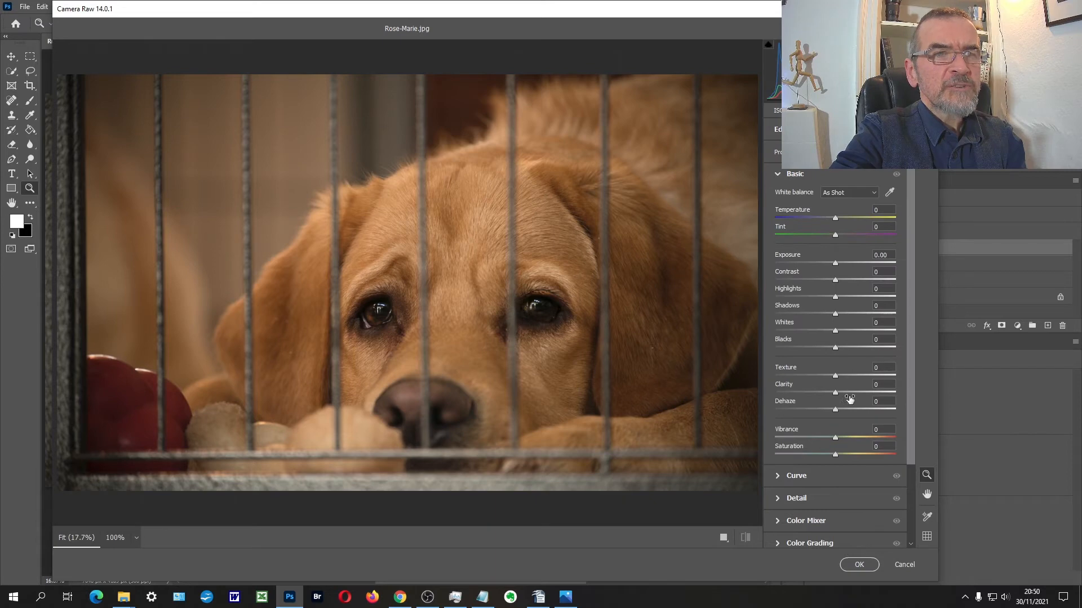
pyautogui.moveTo(853, 396)
pyautogui.mouseDown()
pyautogui.moveTo(884, 389)
pyautogui.moveTo(839, 391)
pyautogui.moveTo(853, 390)
pyautogui.mouseUp()
pyautogui.moveTo(836, 281); pyautogui.dragTo(881, 279)
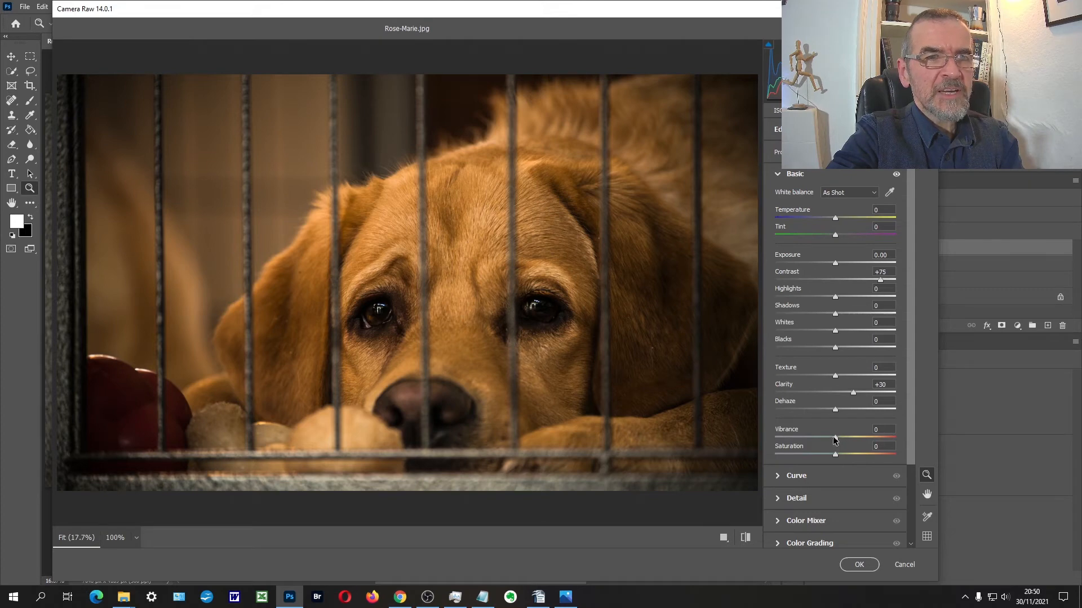
pyautogui.moveTo(836, 457); pyautogui.dragTo(822, 457)
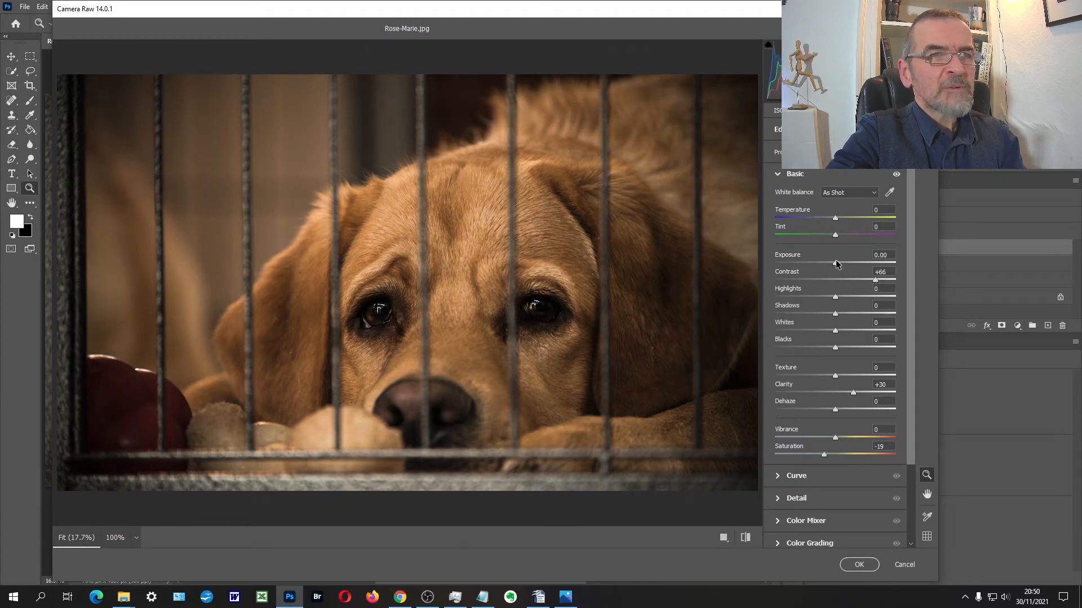
pyautogui.moveTo(836, 263); pyautogui.dragTo(841, 265)
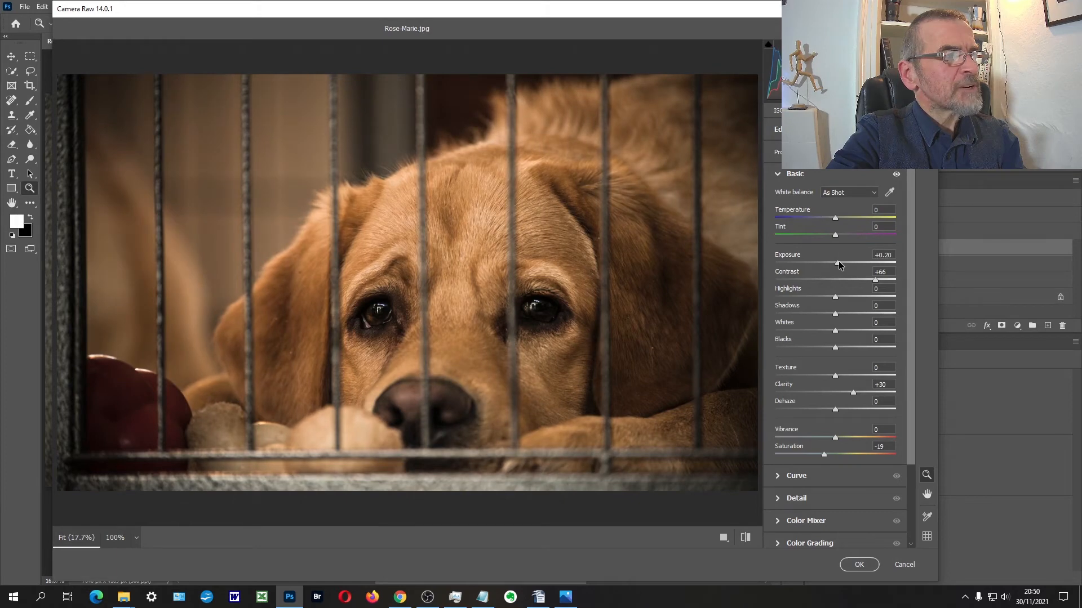
pyautogui.click(854, 566)
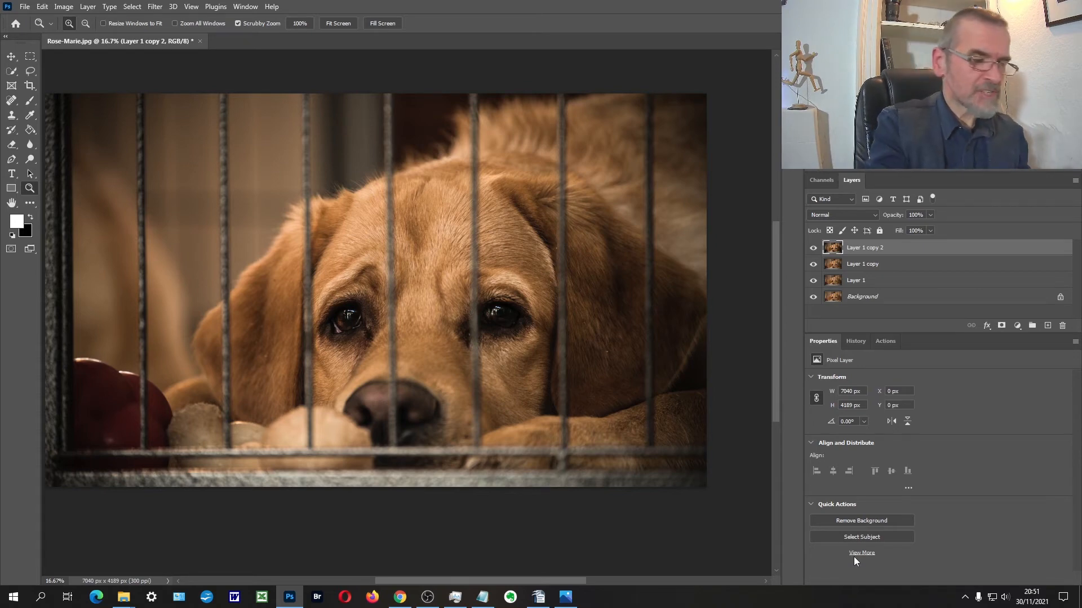
# Step: Duplicate the top layer and cool the copy's colours in Camera Raw with Temperature -28
pyautogui.hotkey('ctrl', 'j')
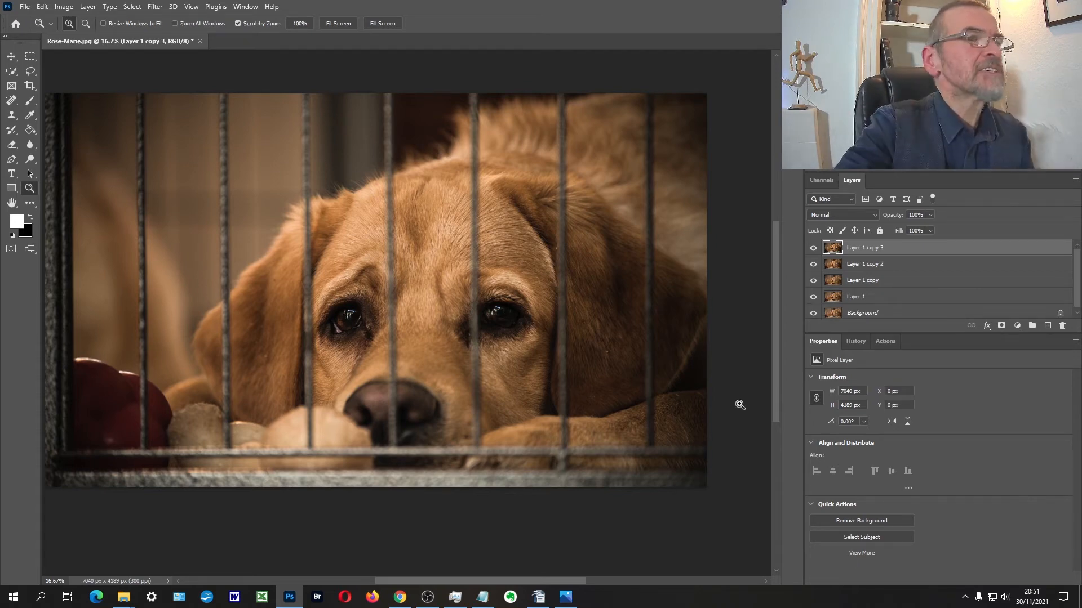
pyautogui.click(154, 7)
pyautogui.click(185, 90)
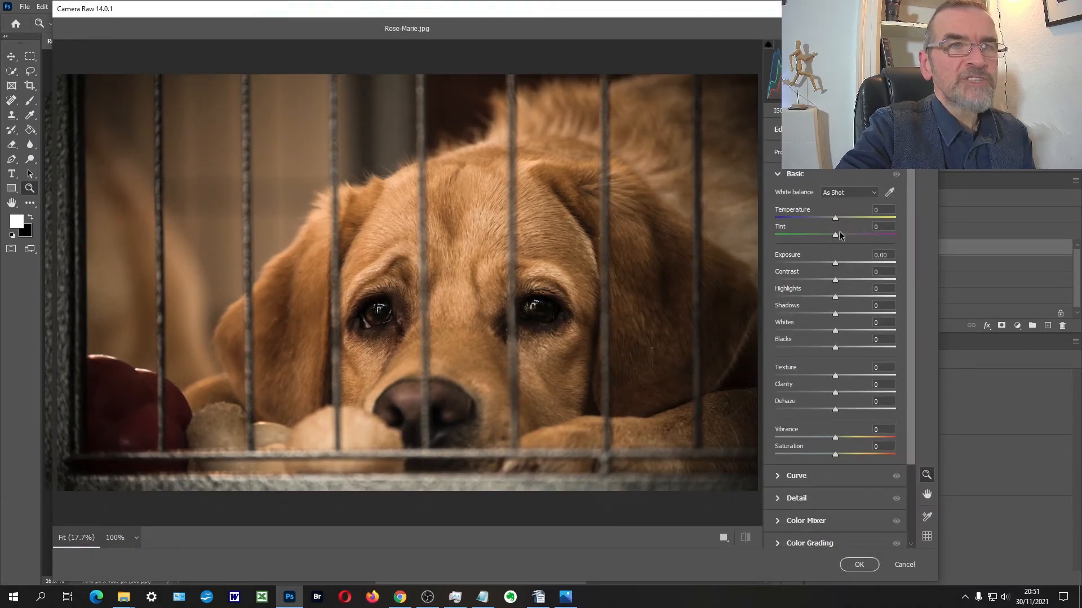
pyautogui.moveTo(836, 220); pyautogui.dragTo(828, 219)
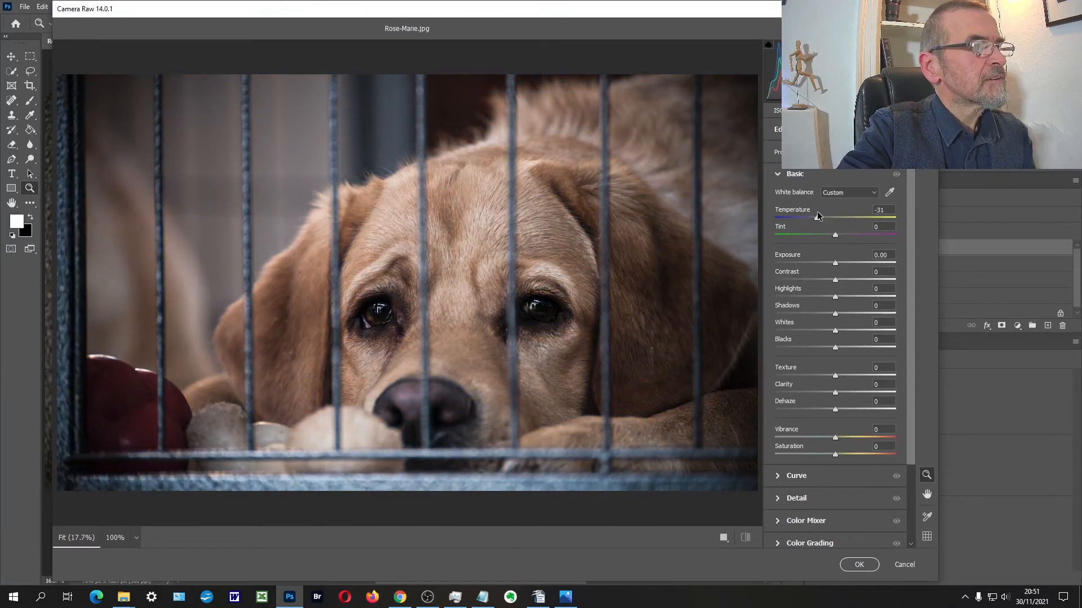
pyautogui.click(858, 565)
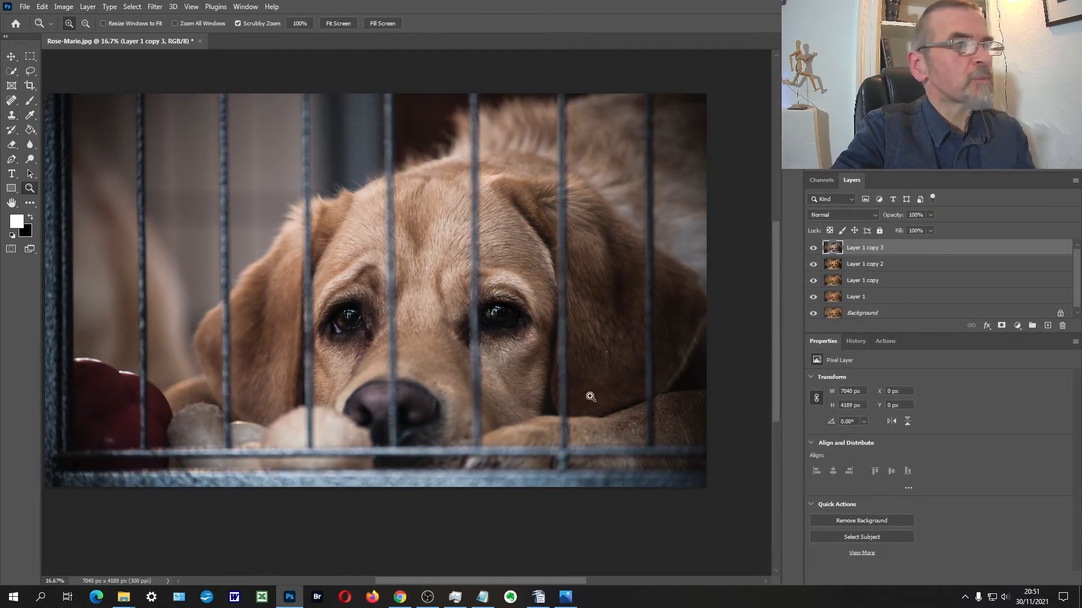
# Step: Mask the cooled layer and paint the dog out of the mask in black, using a size 1000 brush at 100% opacity
pyautogui.click(1002, 326)
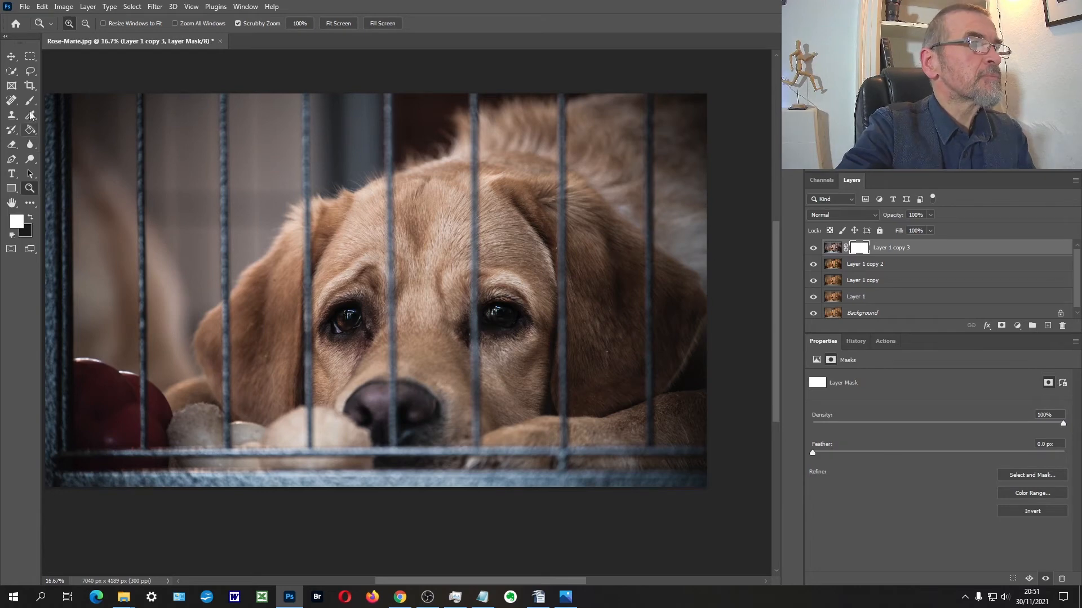
pyautogui.press('b')
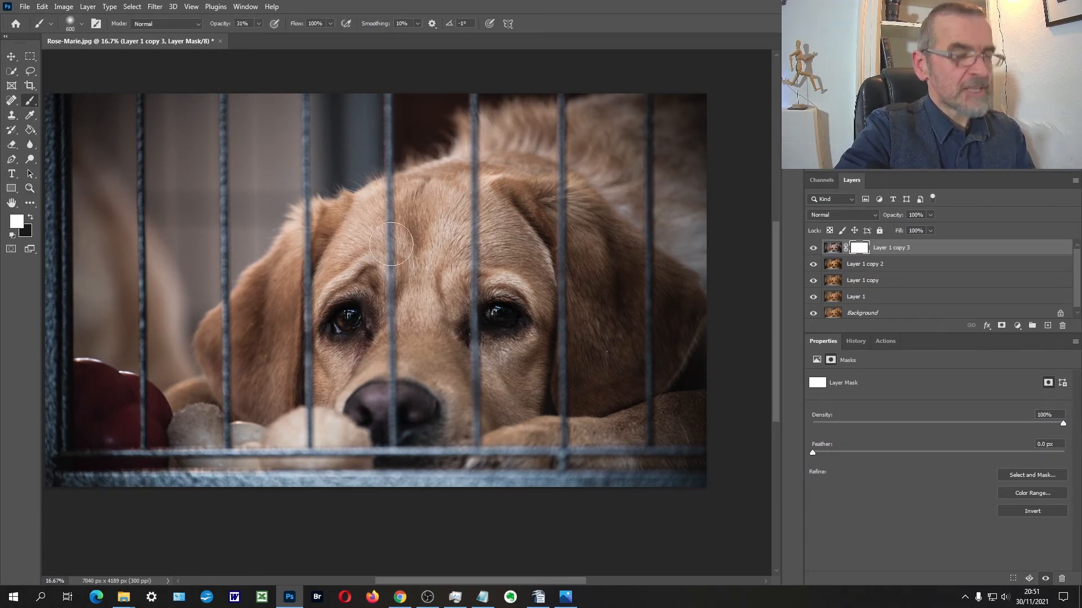
pyautogui.press('0')
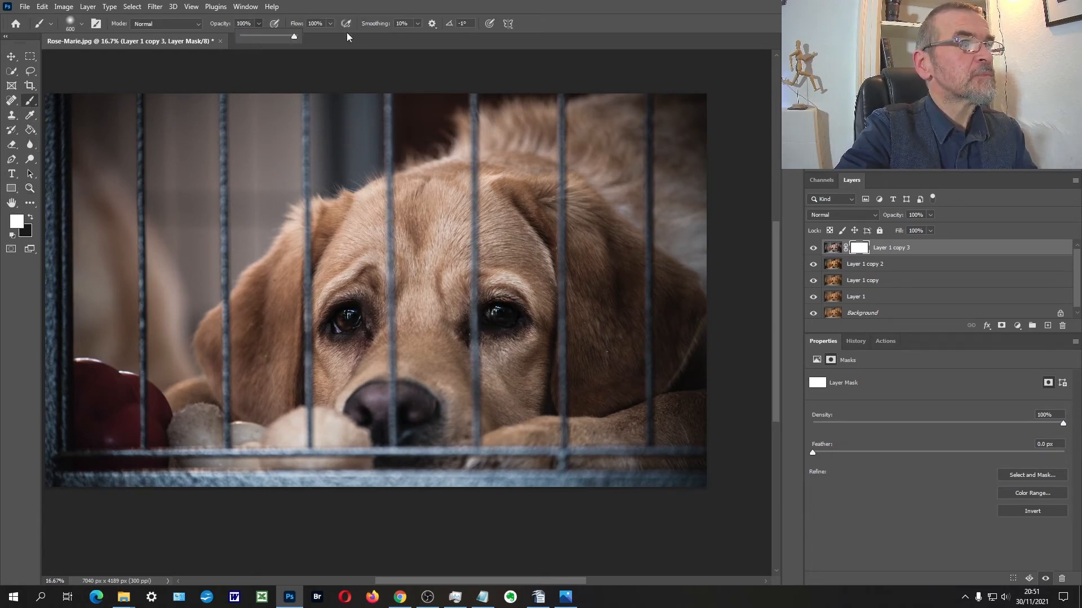
pyautogui.click(32, 219)
pyautogui.press(']')
pyautogui.press(']')
pyautogui.press(']')
pyautogui.press(']')
pyautogui.moveTo(418, 262)
pyautogui.mouseDown()
pyautogui.moveTo(435, 220)
pyautogui.moveTo(405, 233)
pyautogui.moveTo(595, 123)
pyautogui.moveTo(601, 184)
pyautogui.moveTo(568, 224)
pyautogui.moveTo(559, 274)
pyautogui.moveTo(614, 318)
pyautogui.moveTo(656, 379)
pyautogui.moveTo(662, 426)
pyautogui.moveTo(458, 428)
pyautogui.moveTo(385, 415)
pyautogui.moveTo(437, 311)
pyautogui.moveTo(404, 186)
pyautogui.moveTo(294, 245)
pyautogui.moveTo(232, 332)
pyautogui.moveTo(227, 382)
pyautogui.moveTo(374, 379)
pyautogui.moveTo(442, 265)
pyautogui.moveTo(425, 227)
pyautogui.moveTo(525, 187)
pyautogui.moveTo(609, 177)
pyautogui.moveTo(624, 223)
pyautogui.moveTo(688, 216)
pyautogui.moveTo(699, 169)
pyautogui.moveTo(573, 138)
pyautogui.moveTo(500, 136)
pyautogui.moveTo(497, 171)
pyautogui.moveTo(699, 105)
pyautogui.moveTo(722, 236)
pyautogui.moveTo(659, 322)
pyautogui.moveTo(667, 424)
pyautogui.moveTo(565, 448)
pyautogui.moveTo(521, 438)
pyautogui.moveTo(522, 448)
pyautogui.moveTo(349, 445)
pyautogui.moveTo(179, 440)
pyautogui.moveTo(143, 416)
pyautogui.mouseUp()
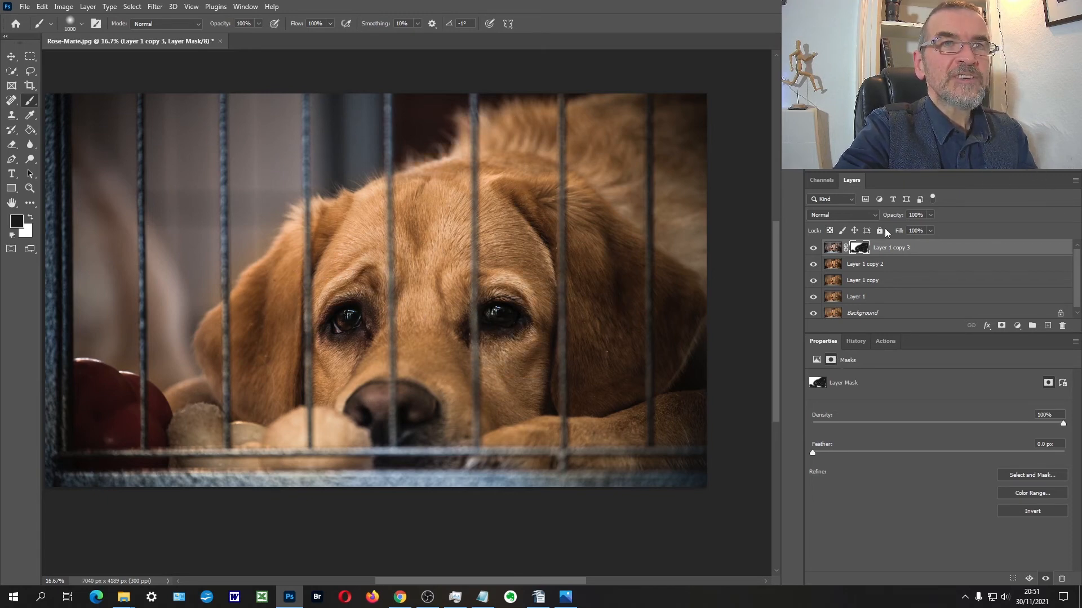
pyautogui.click(930, 215)
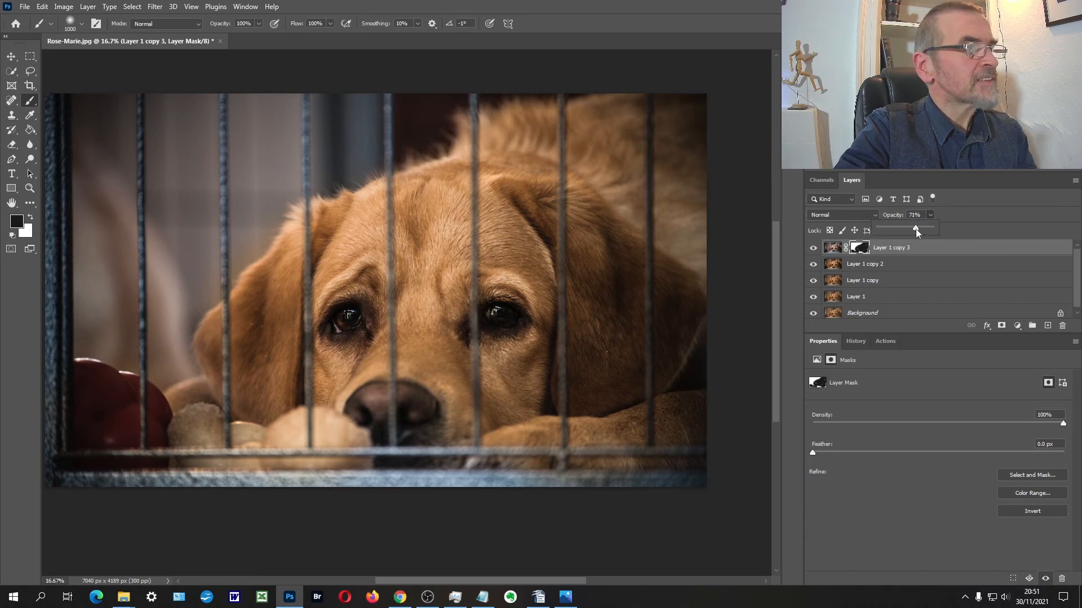
pyautogui.moveTo(915, 229); pyautogui.dragTo(944, 226)
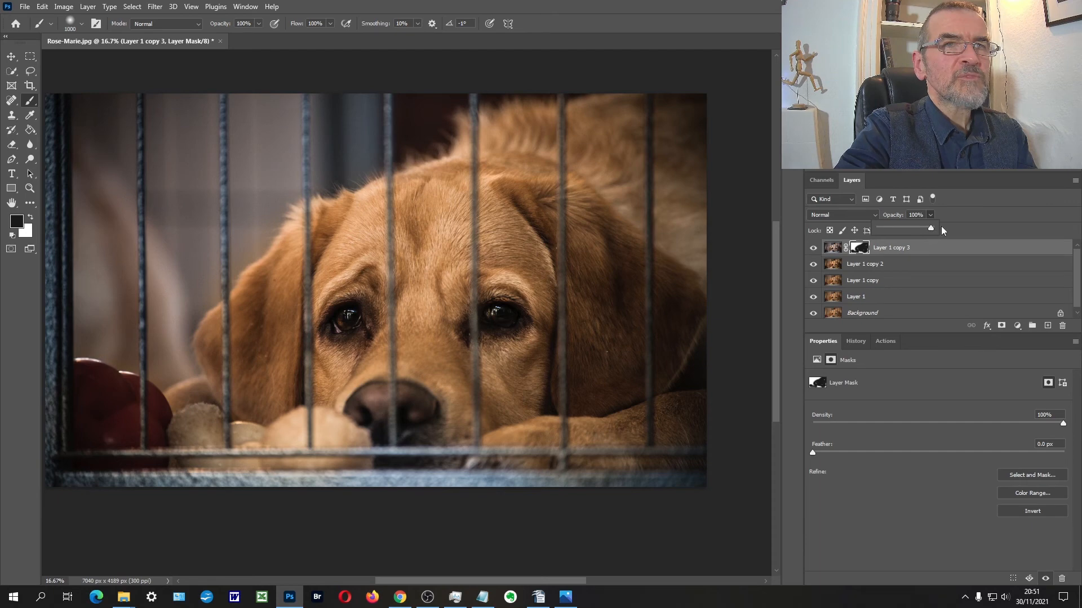
# Step: Paint white on the mask over the dog at 27% brush opacity to partly bring back the cool tone
pyautogui.click(31, 218)
pyautogui.click(258, 24)
pyautogui.moveTo(260, 36); pyautogui.dragTo(221, 36)
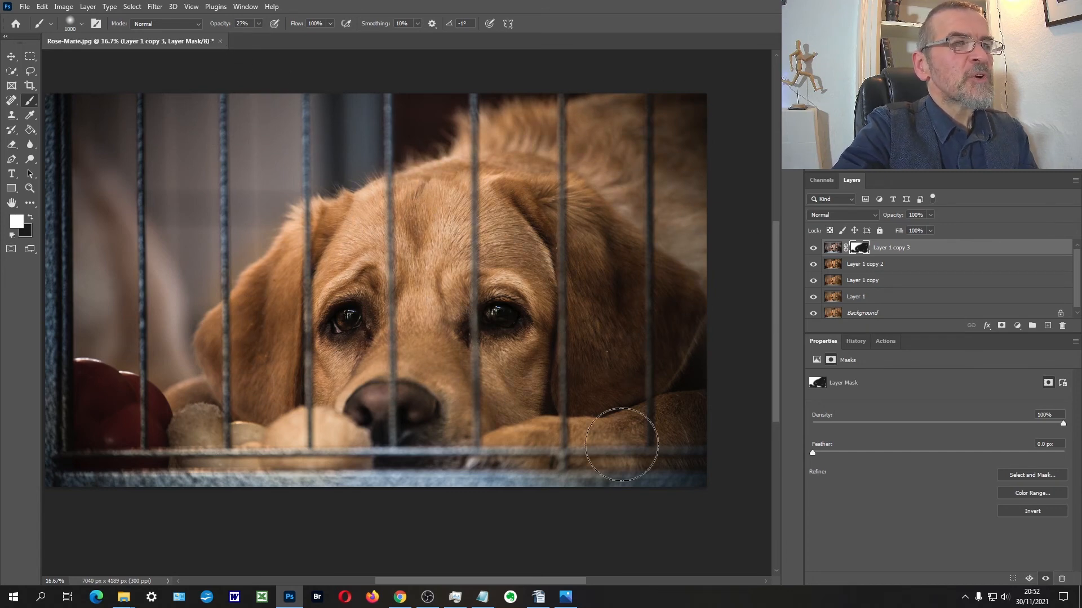
pyautogui.moveTo(319, 298)
pyautogui.mouseDown()
pyautogui.moveTo(559, 160)
pyautogui.moveTo(675, 266)
pyautogui.mouseUp()
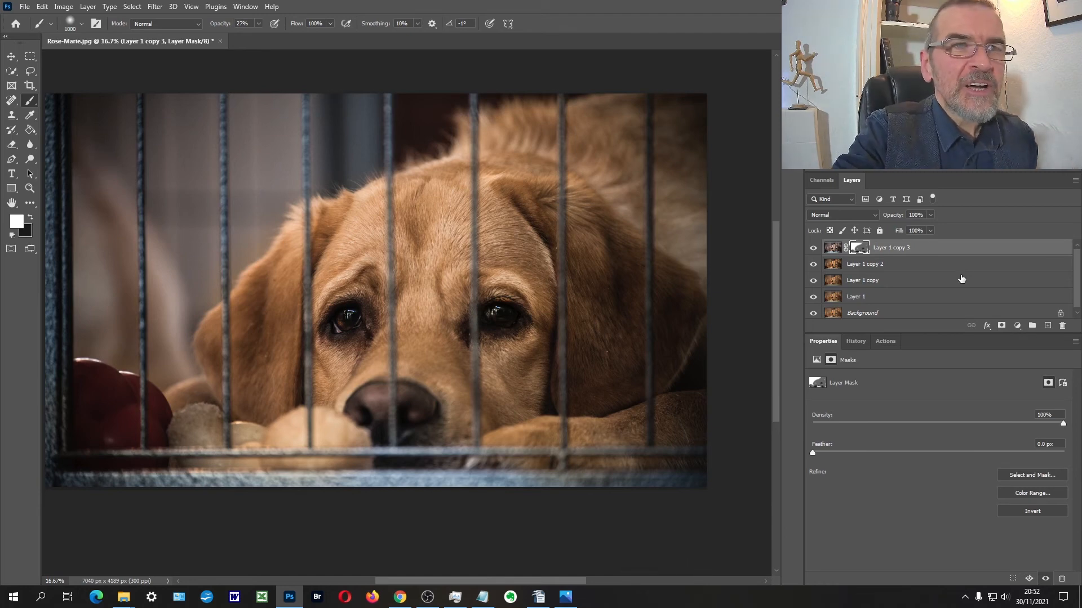
# Step: Stamp all visible layers into a new top layer and hide the edited layers between it and the Background
pyautogui.hotkey('ctrl', 'shift', 'alt', 'e')
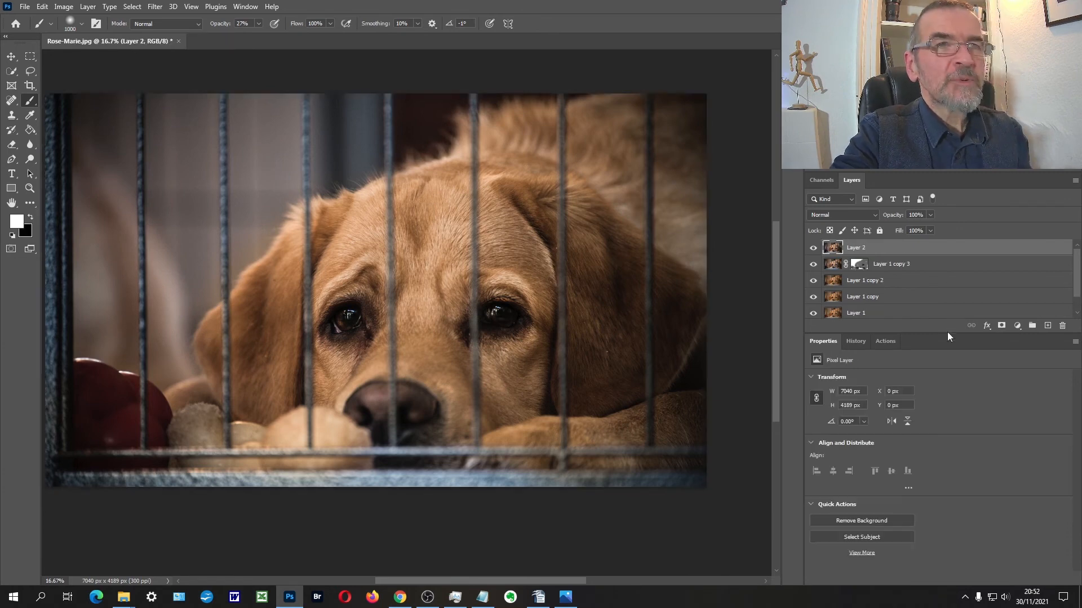
pyautogui.click(813, 264)
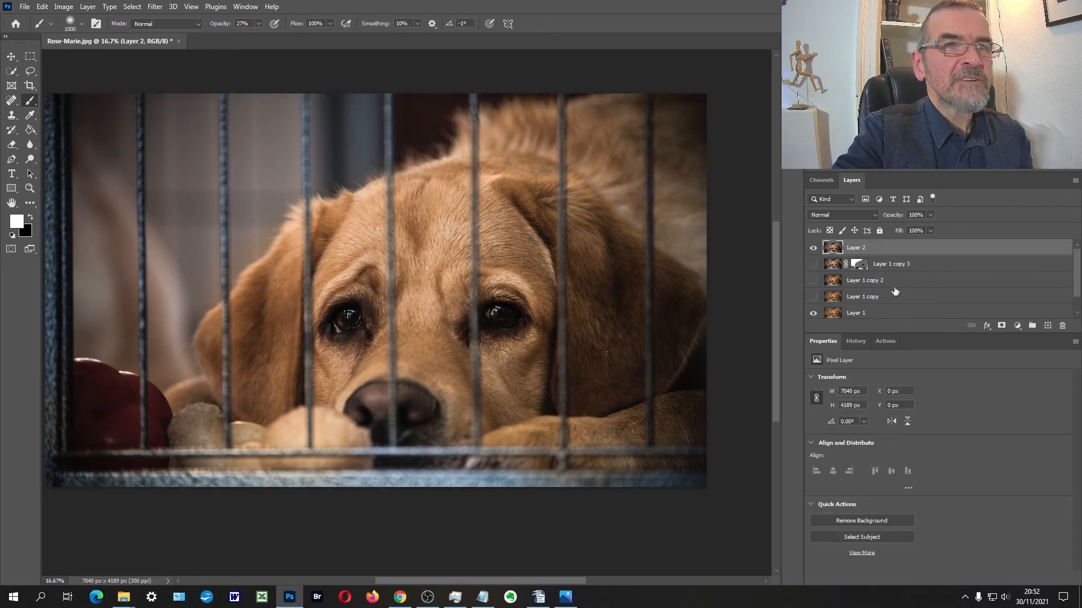
pyautogui.scroll(-1, 893, 291)
pyautogui.scroll(1, 930, 309)
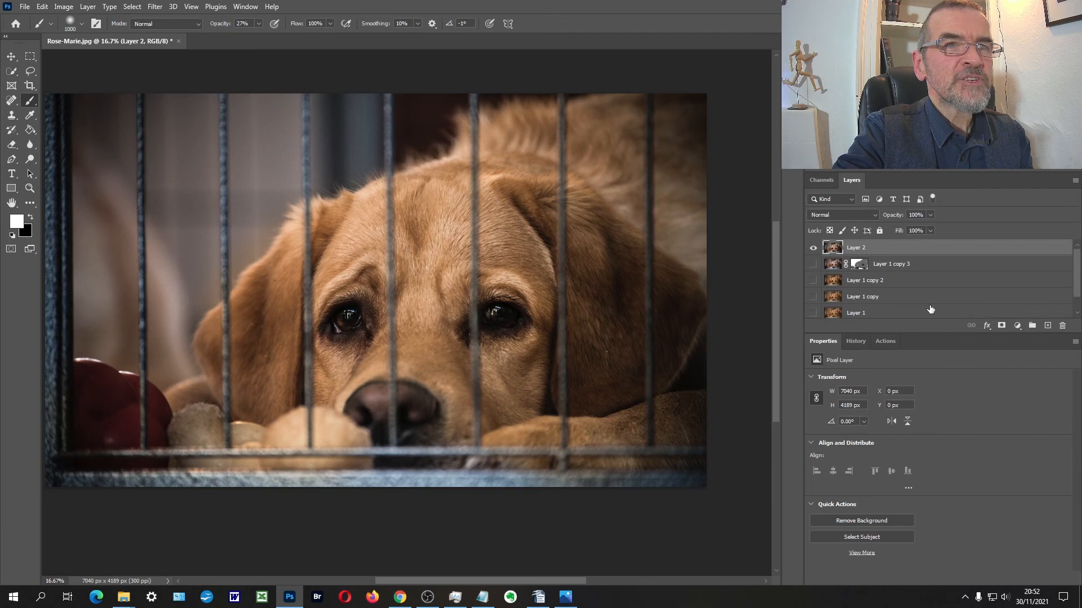
# Step: Compare the merged edit with the original photo by toggling the top layer's visibility
pyautogui.click(812, 247)
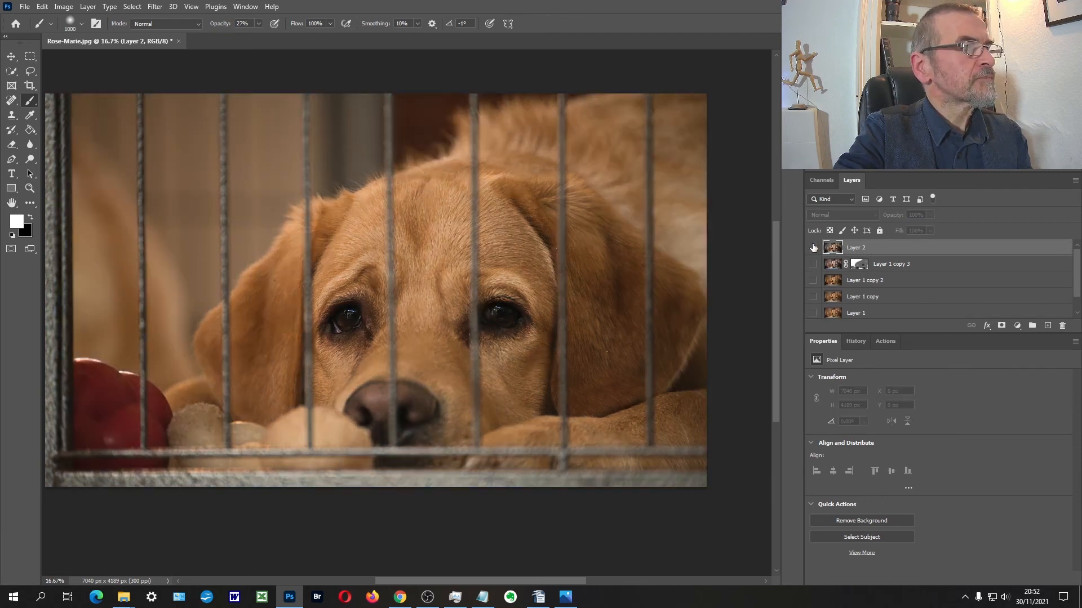
pyautogui.click(813, 247)
pyautogui.click(813, 247)
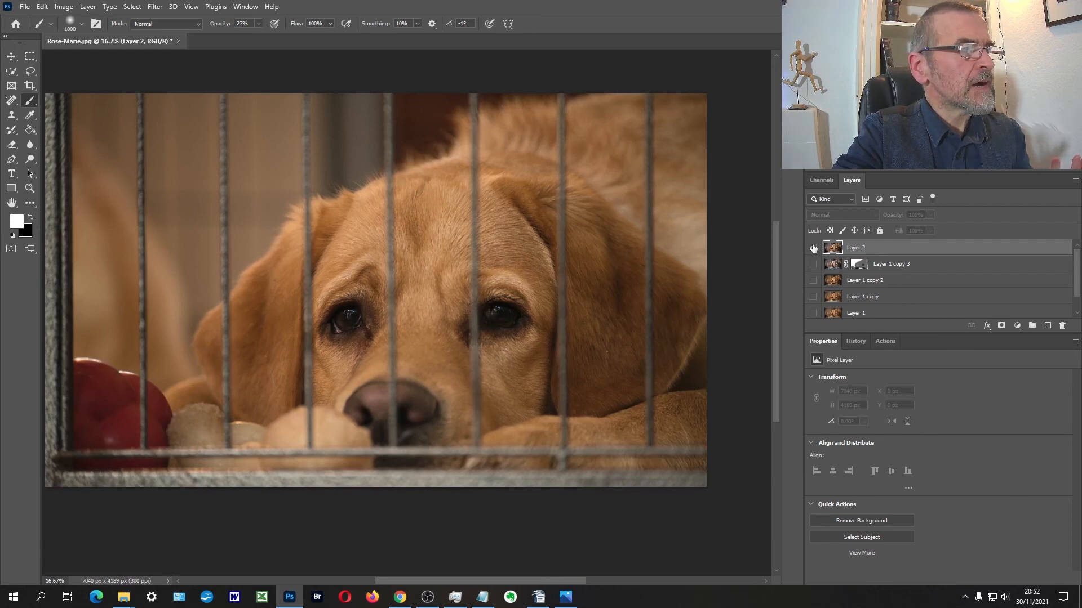
pyautogui.click(813, 247)
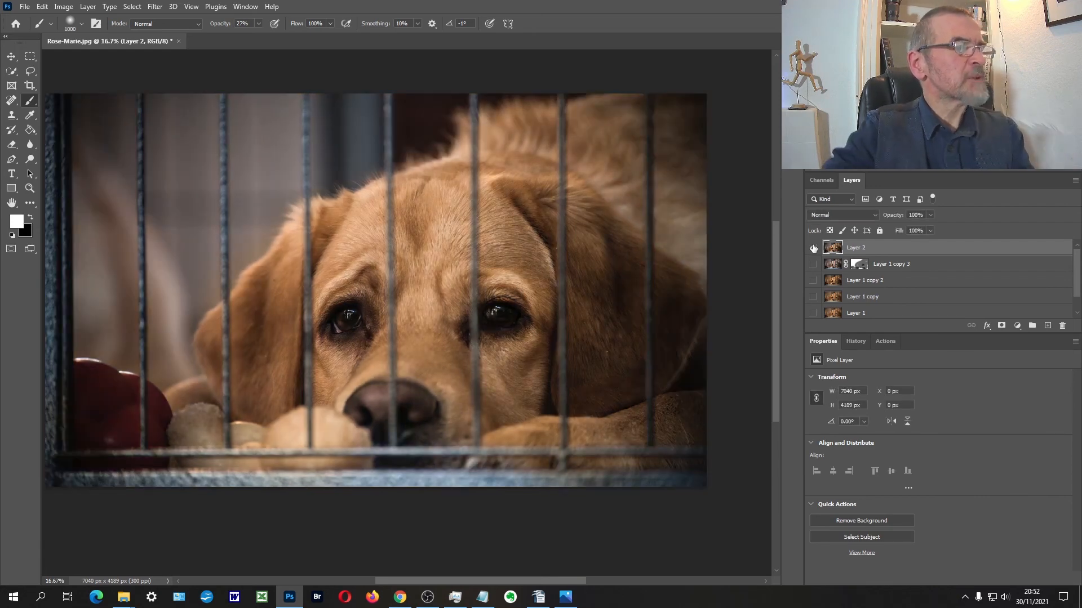